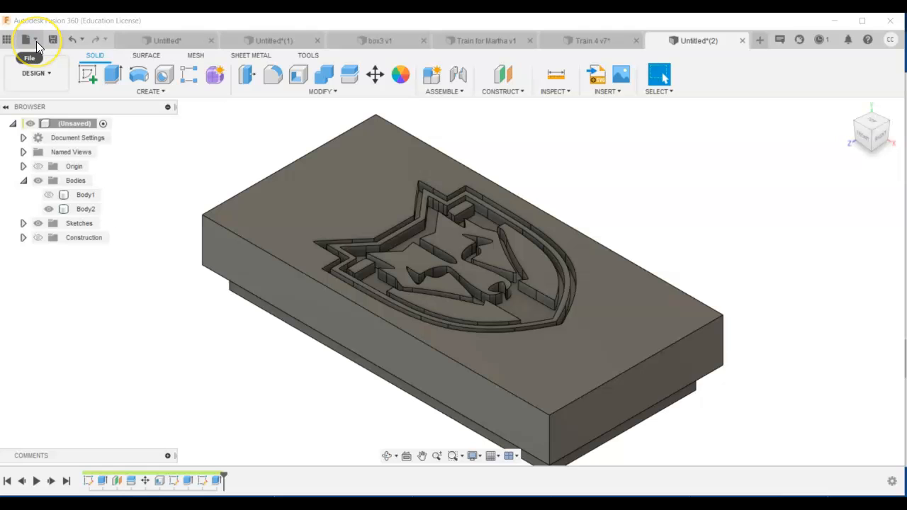
Step: Create a new design and start a sketch on the horizontal origin plane
left_click(36, 41)
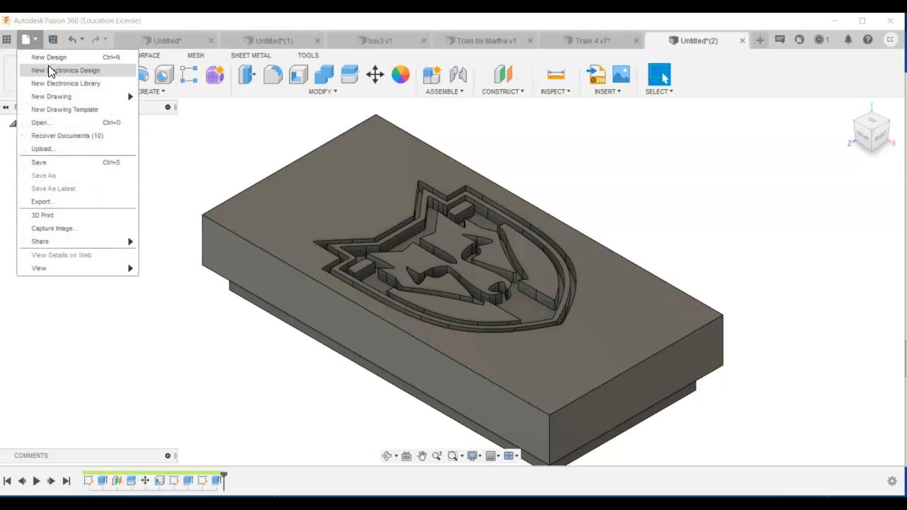
left_click(49, 59)
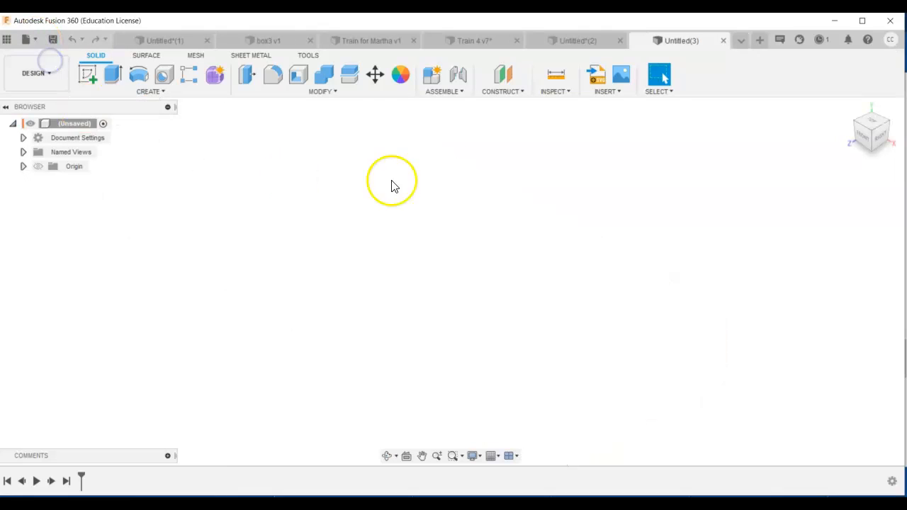
left_click(85, 78)
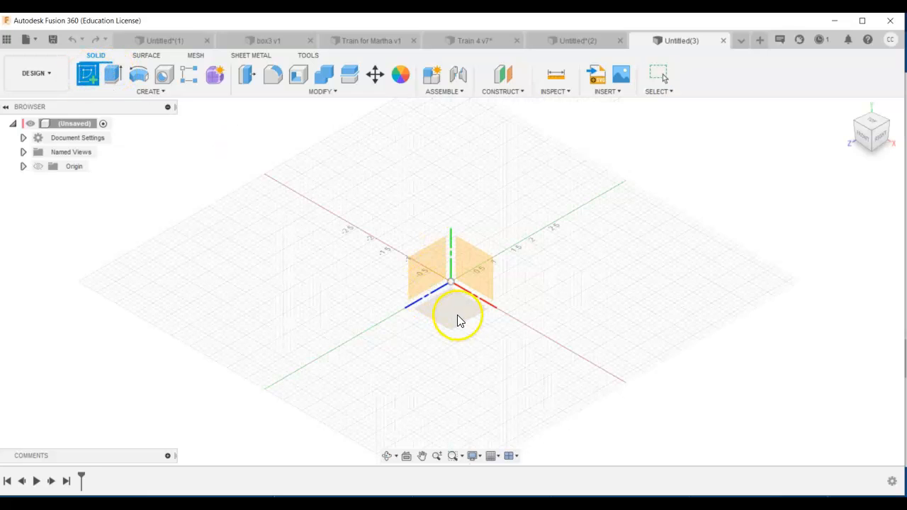
left_click(457, 319)
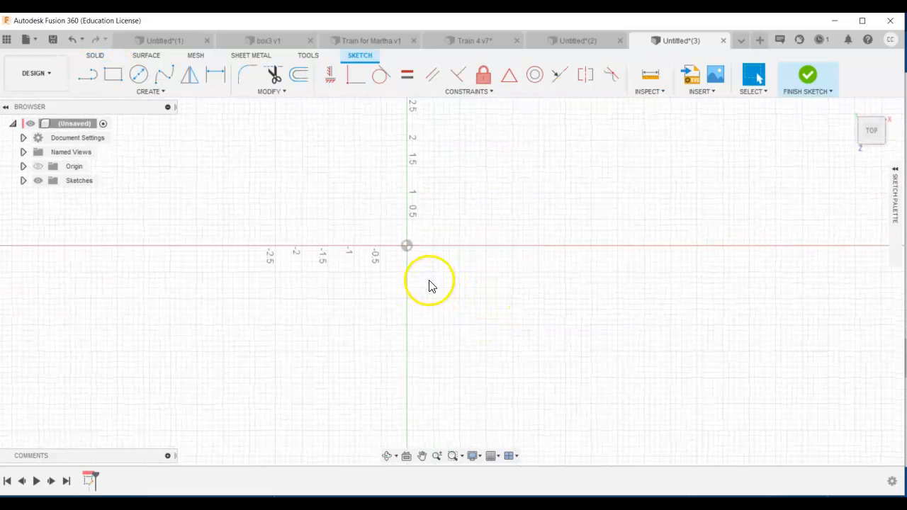
Step: Insert the skyrim1 SVG from the computer and centre it on the sketch origin, offset about 0.563 in in X and -0.755 in in Y
left_click(690, 92)
left_click(699, 144)
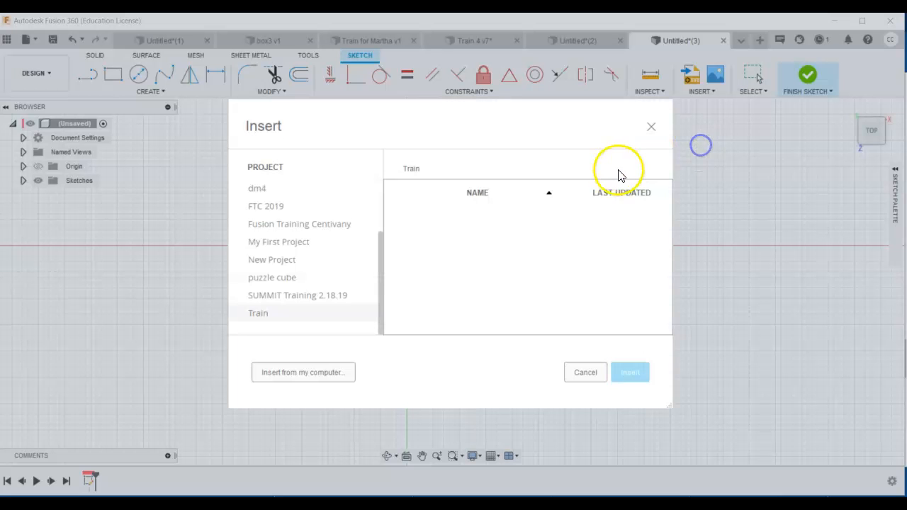
left_click(312, 371)
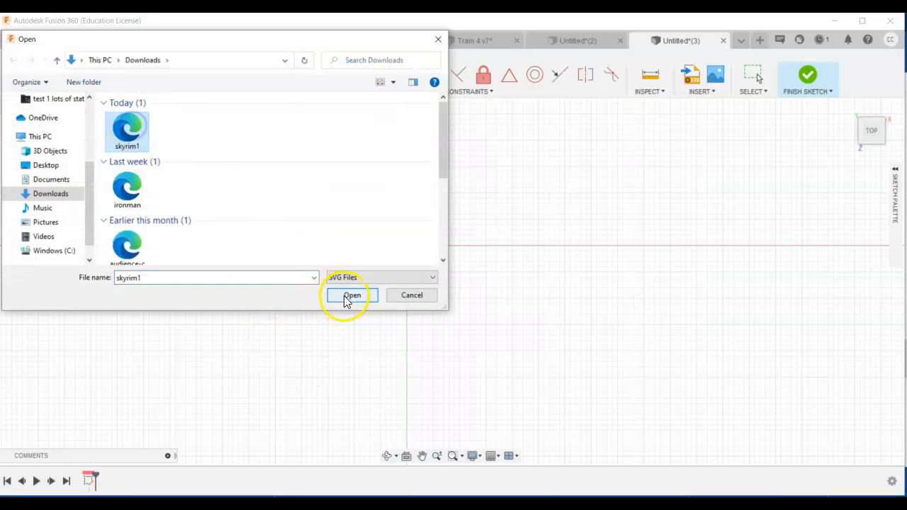
left_click(350, 294)
mouse_move(423, 261)
left_mouse_down()
mouse_move(245, 172)
mouse_move(172, 158)
mouse_move(187, 170)
mouse_move(141, 131)
left_mouse_up()
mouse_move(181, 158)
left_mouse_down()
mouse_move(239, 188)
mouse_move(261, 226)
mouse_move(263, 251)
mouse_move(251, 230)
mouse_move(275, 251)
mouse_move(286, 193)
left_mouse_up()
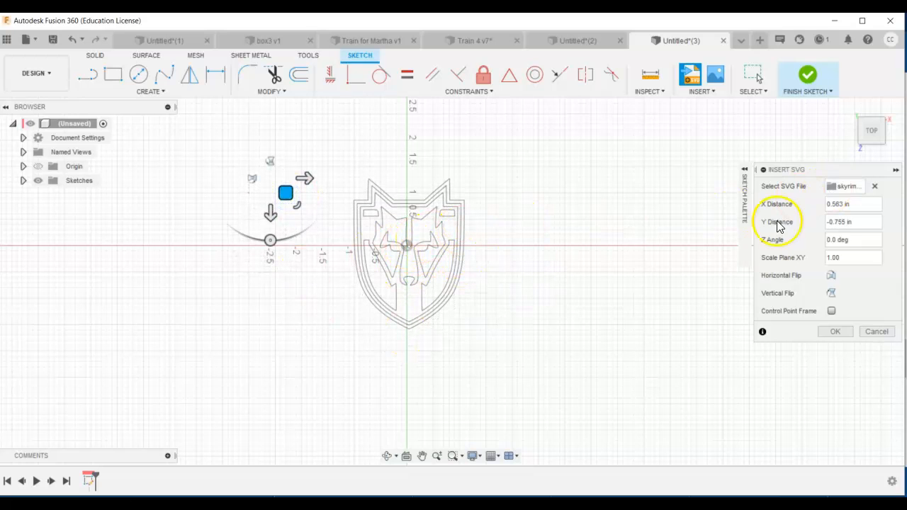
left_click(835, 330)
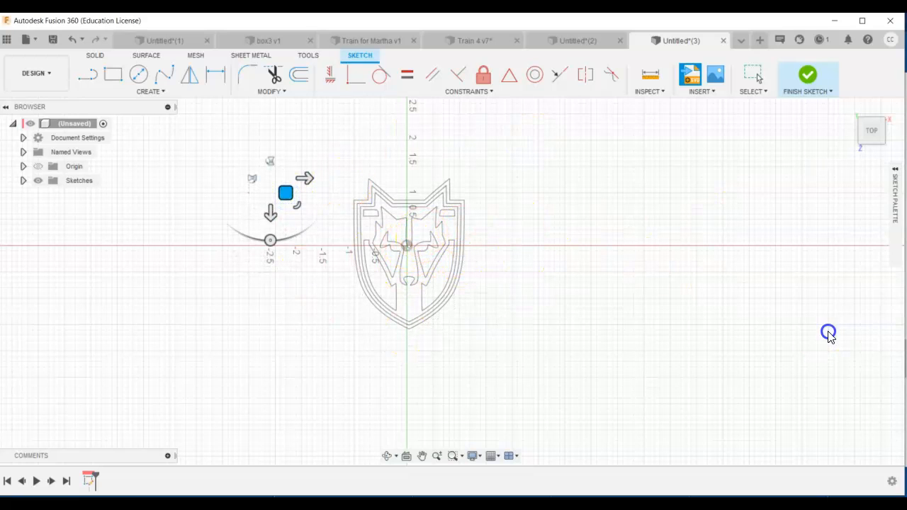
Step: Finish the sketch and extrude all shield profiles by -1.5 in as a new body
left_click(881, 127)
mouse_move(356, 166)
left_mouse_down()
mouse_move(506, 337)
mouse_move(550, 413)
left_mouse_up()
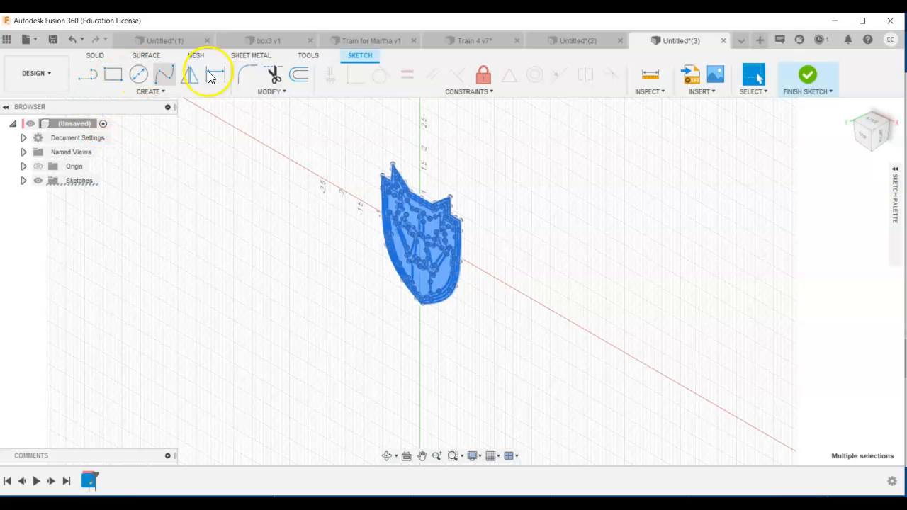
left_click(807, 74)
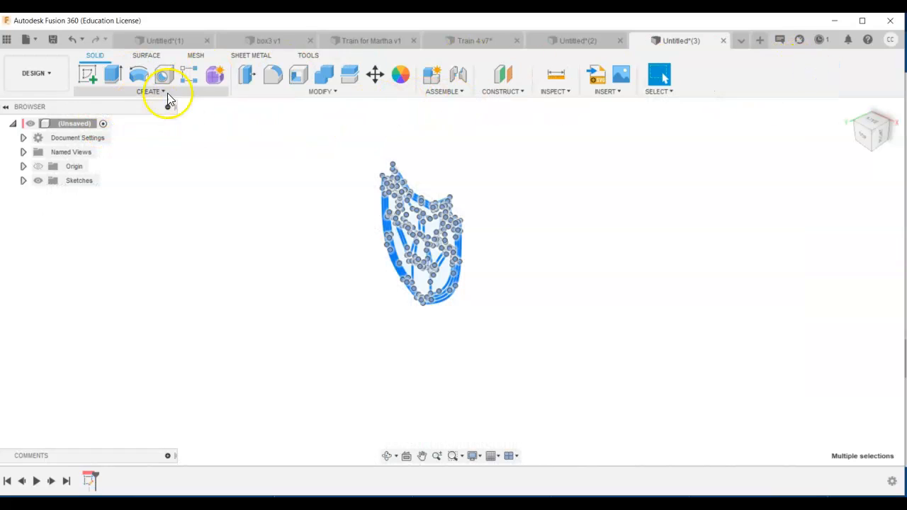
left_click(112, 75)
left_click_drag(361, 150, 515, 383)
left_click_drag(445, 274, 493, 261)
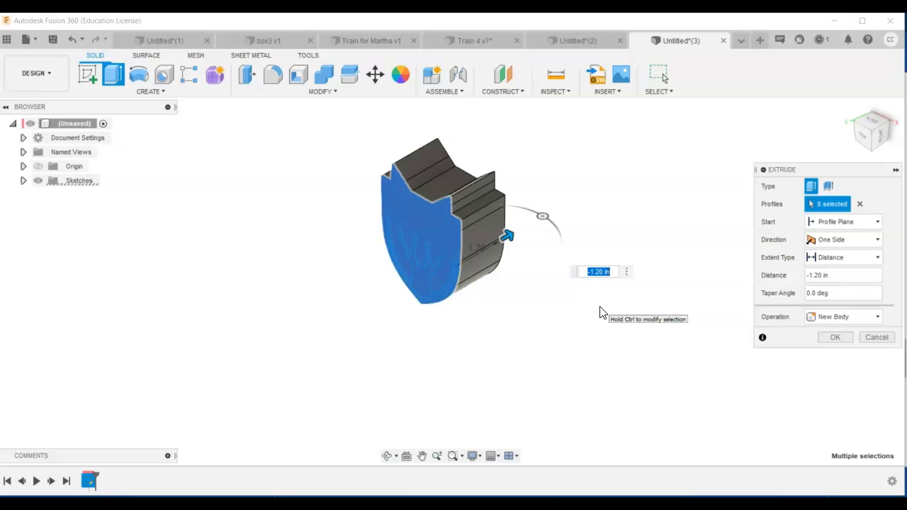
type("1.5")
key("Return")
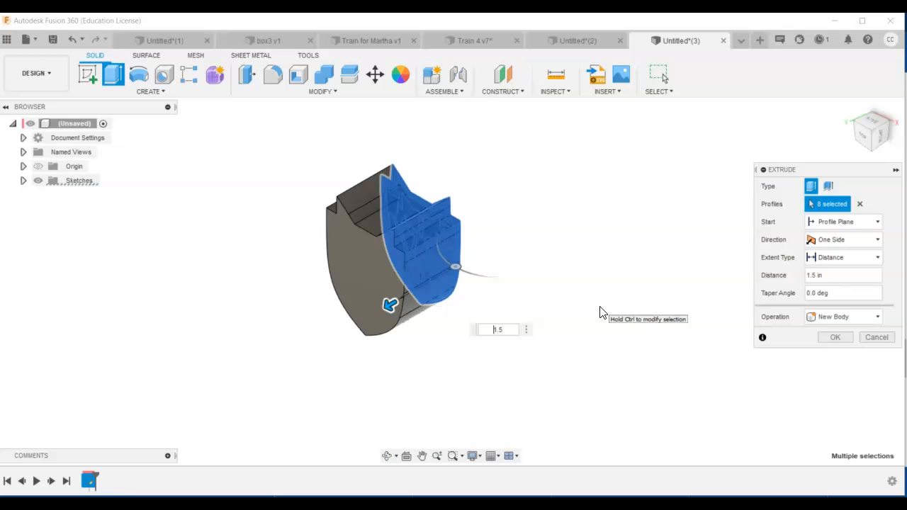
type("-")
key("Return")
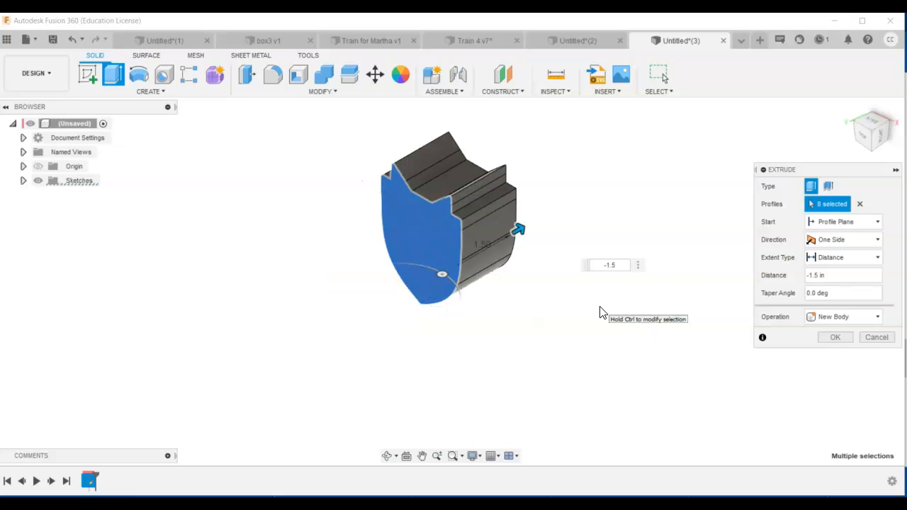
left_click(840, 338)
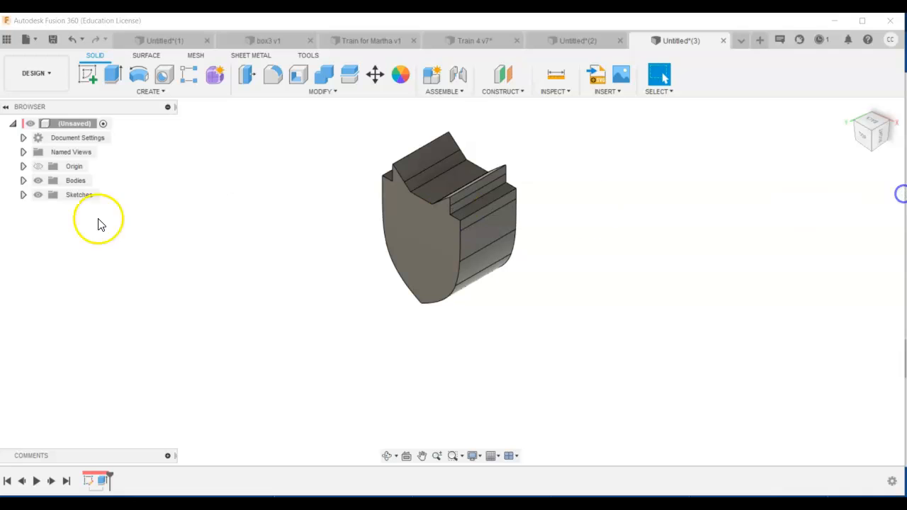
Step: Show the wolf shield sketch on the extruded body's face and hide it again
left_click(20, 194)
left_click(48, 209)
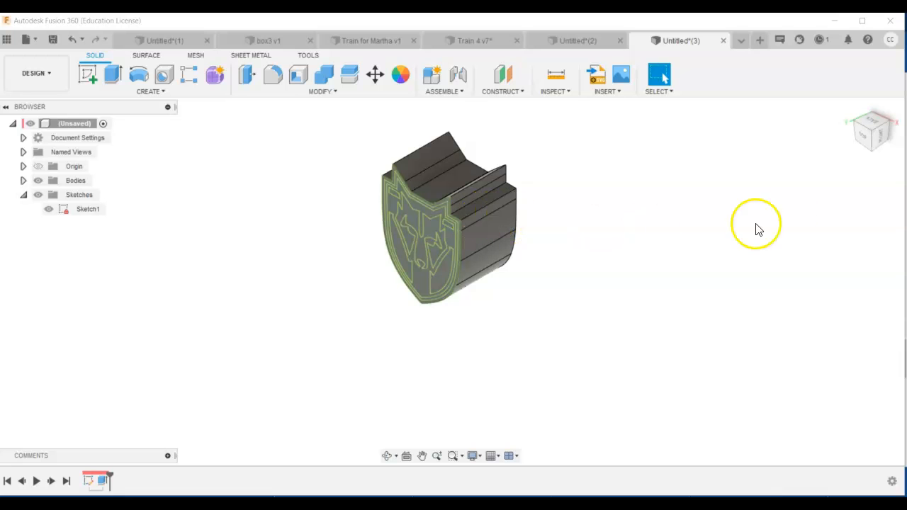
left_click(48, 208)
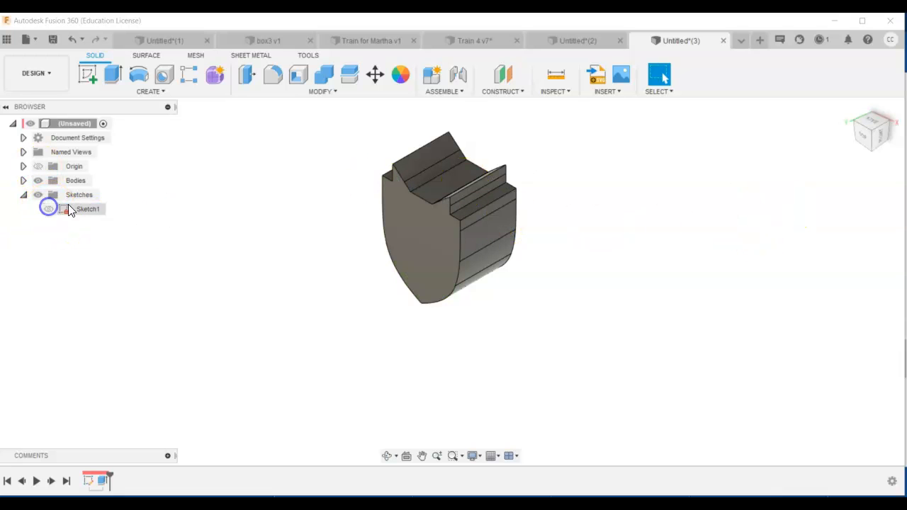
Step: Construct an offset plane -0.50 in from the XZ plane, cutting through the shield body
left_click(502, 74)
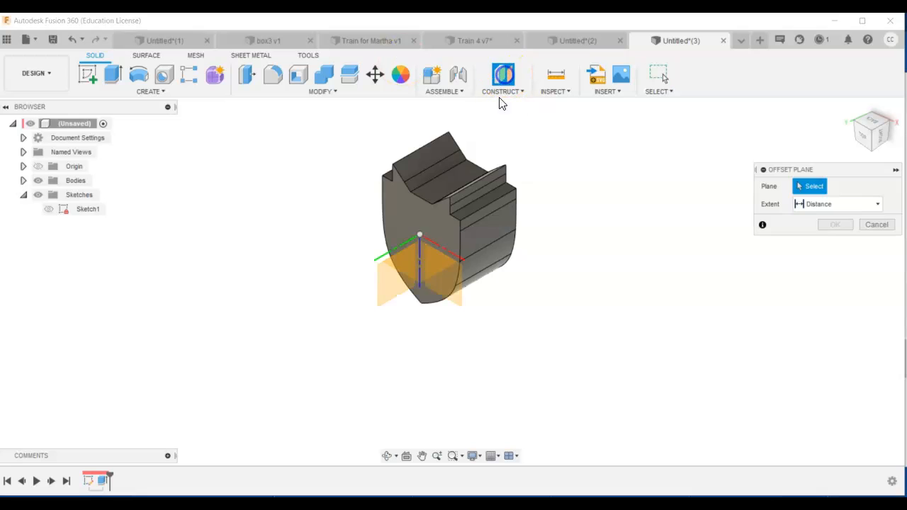
left_click(448, 279)
left_click_drag(431, 270, 448, 263)
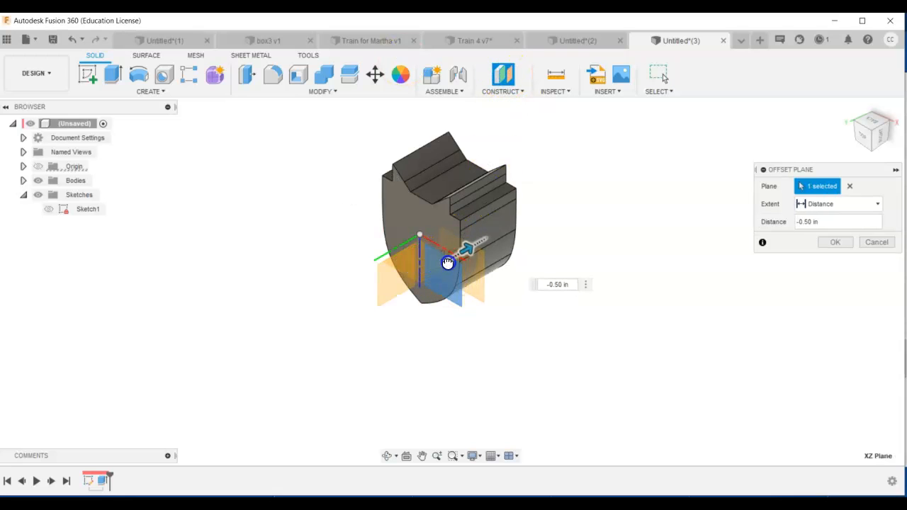
left_click(833, 242)
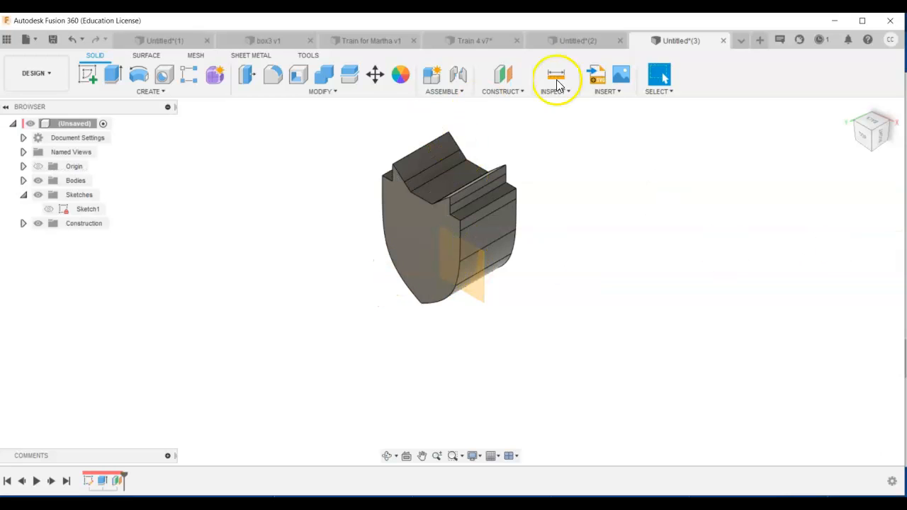
Step: Split the shield body using the offset plane as the splitting tool
left_click(348, 75)
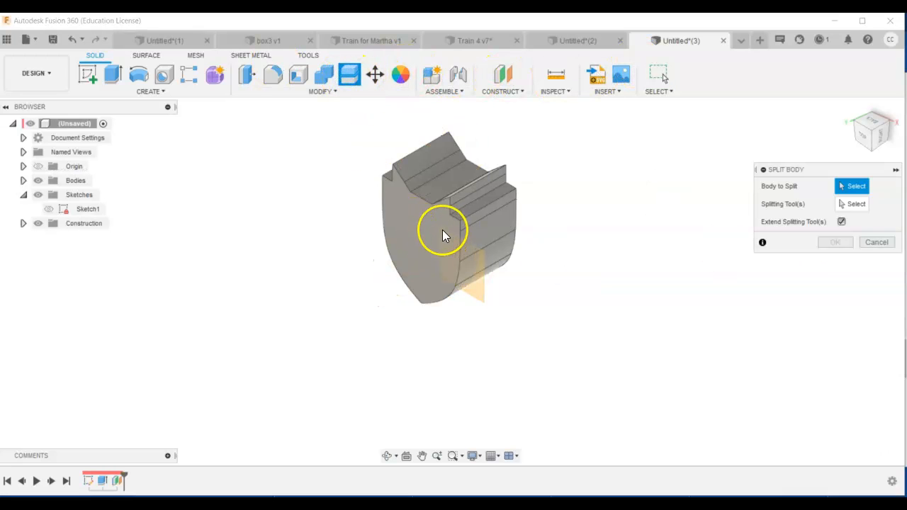
left_click(430, 224)
left_click(852, 204)
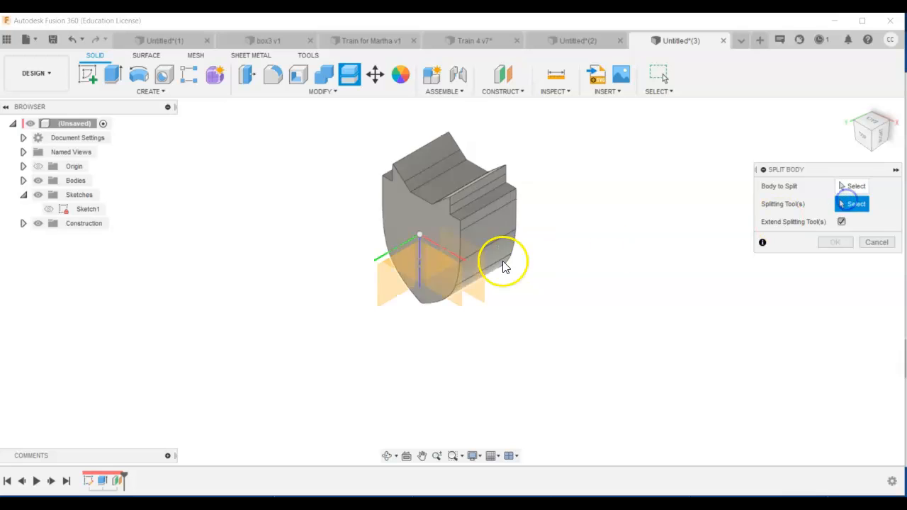
left_click(477, 291)
left_click(836, 225)
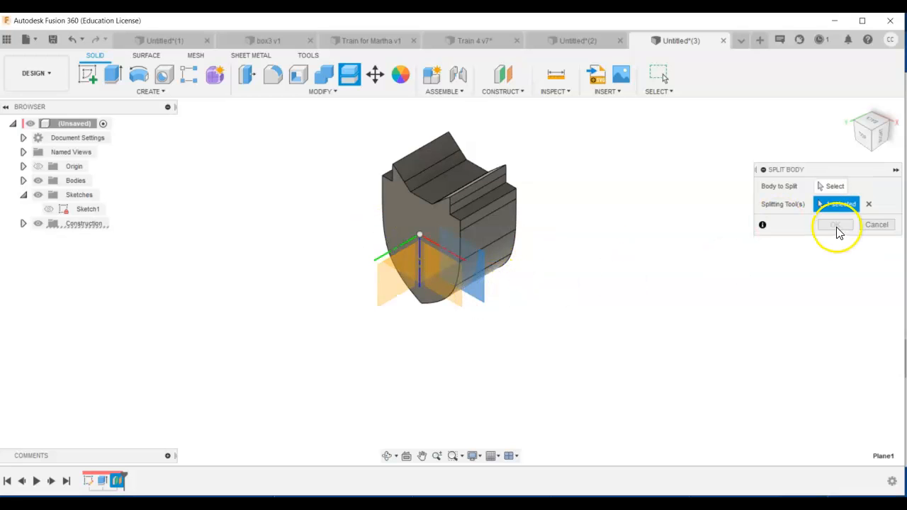
left_click(832, 188)
left_click(477, 221)
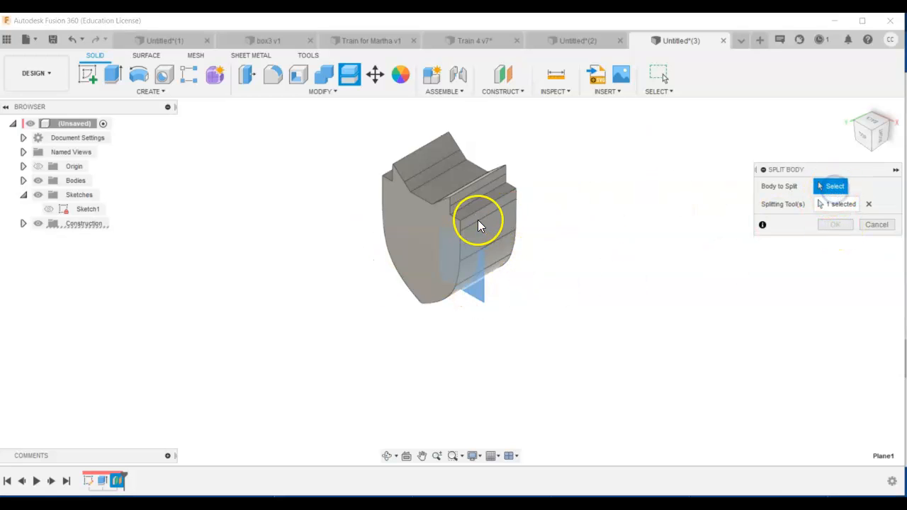
left_click(823, 225)
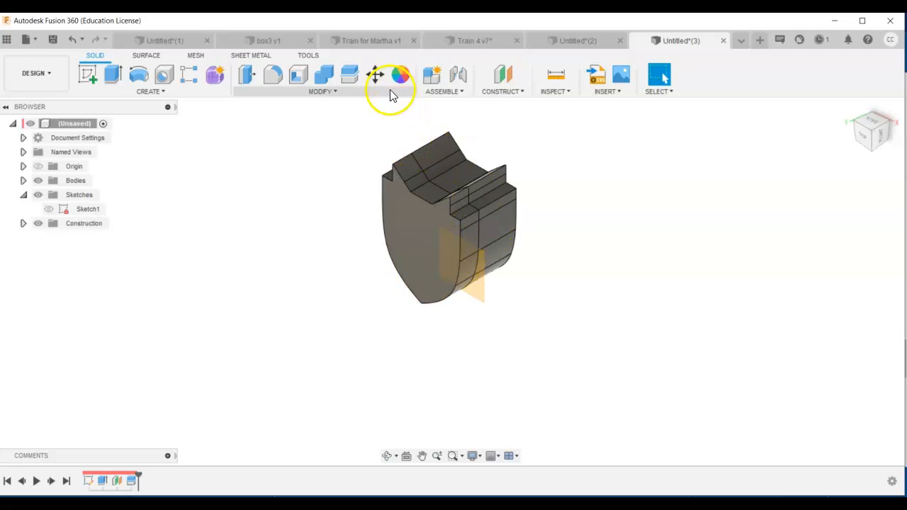
Step: Move the thicker split body -3.30 in along Y, away from the thinner piece
left_click(375, 74)
left_click(496, 222)
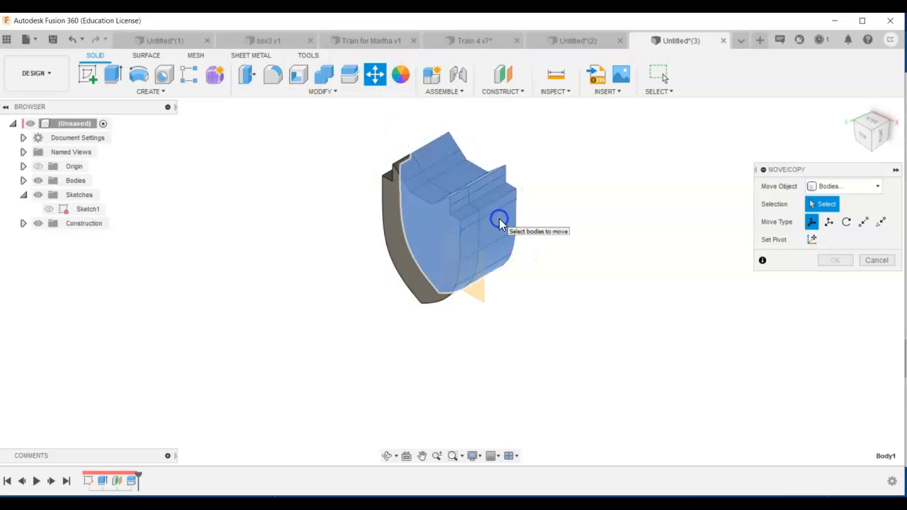
left_click_drag(478, 235, 603, 182)
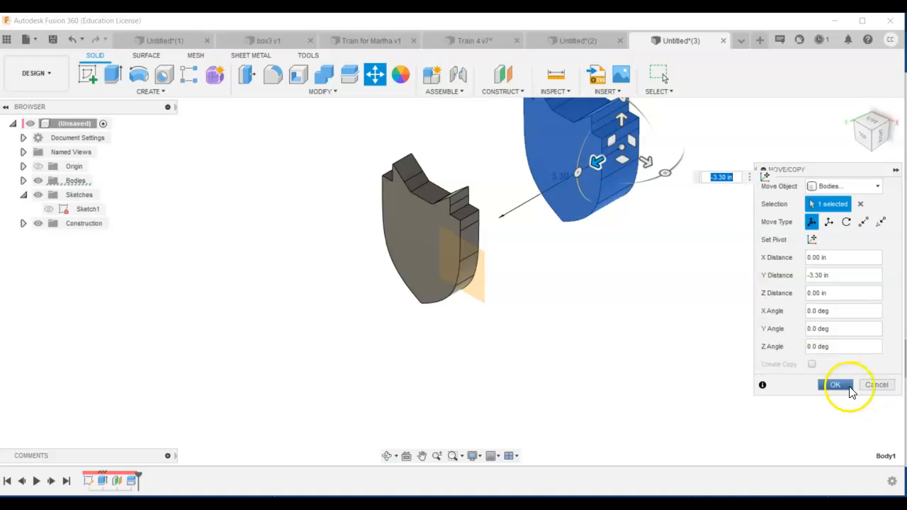
left_click(836, 385)
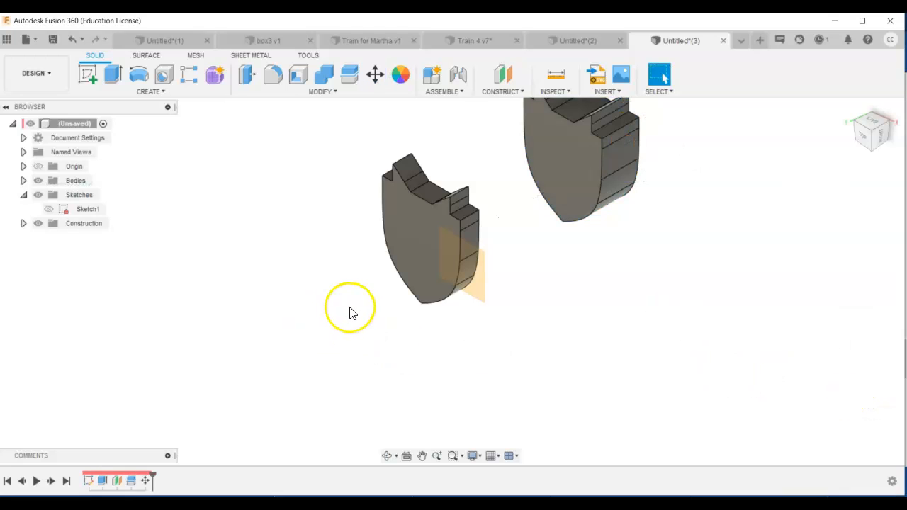
Step: Shell the moved body from the face toward the thinner piece with a 0.125 in inside thickness
left_click(296, 74)
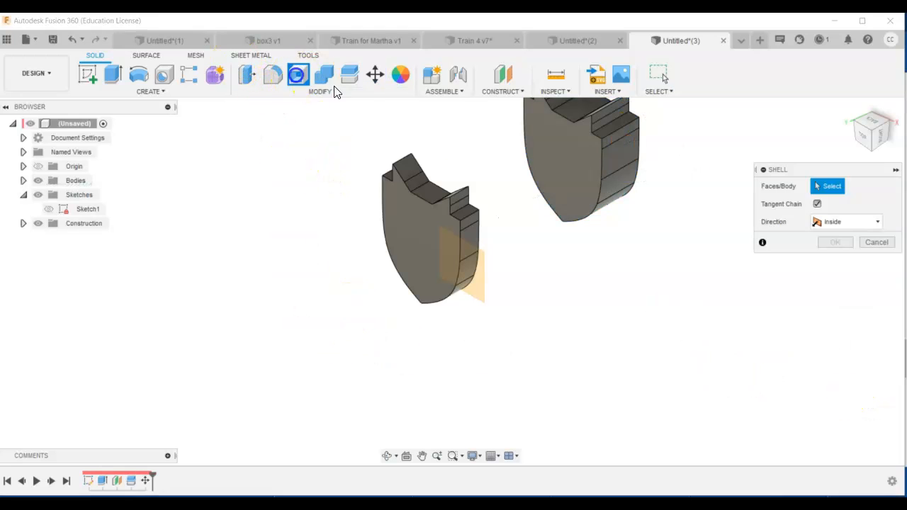
left_click(568, 160)
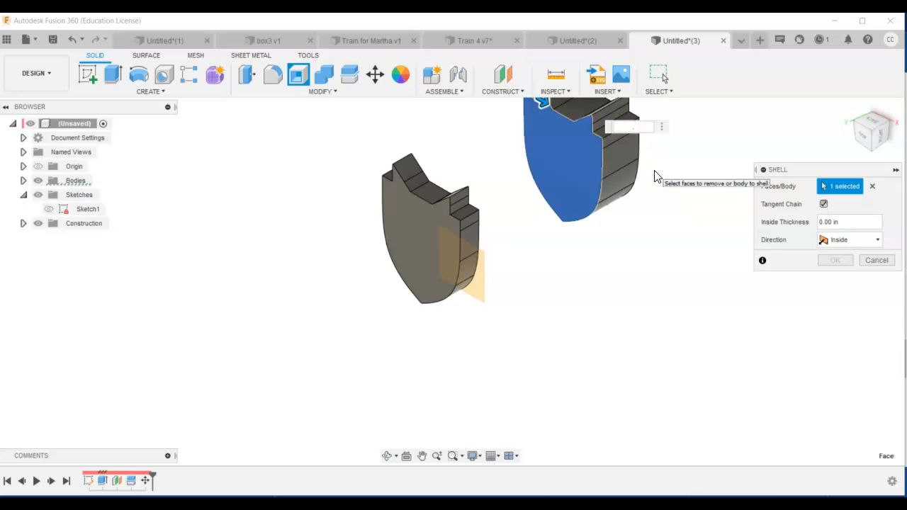
type(".125")
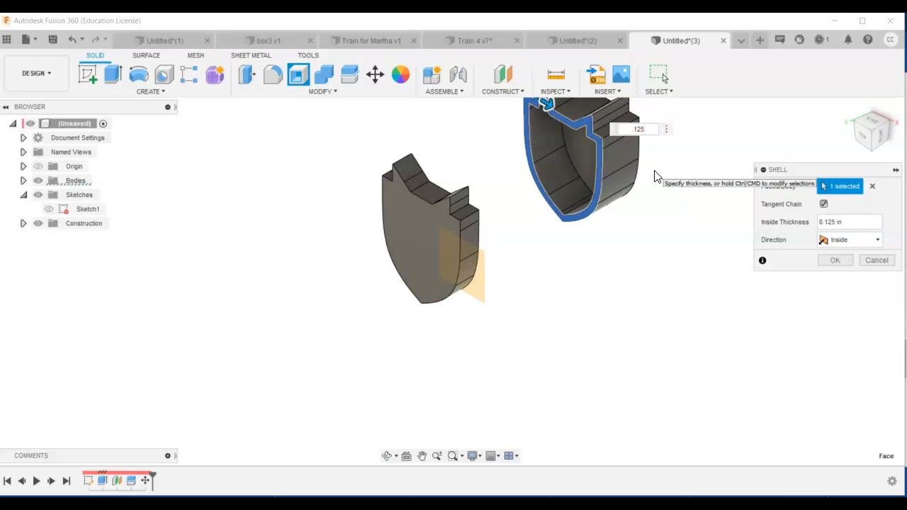
left_click(833, 260)
Step: Turn the view to the back of the parts and hide Body1 and the construction plane, leaving only the lid piece shown
middle_click_drag(627, 216, 587, 240, "shift")
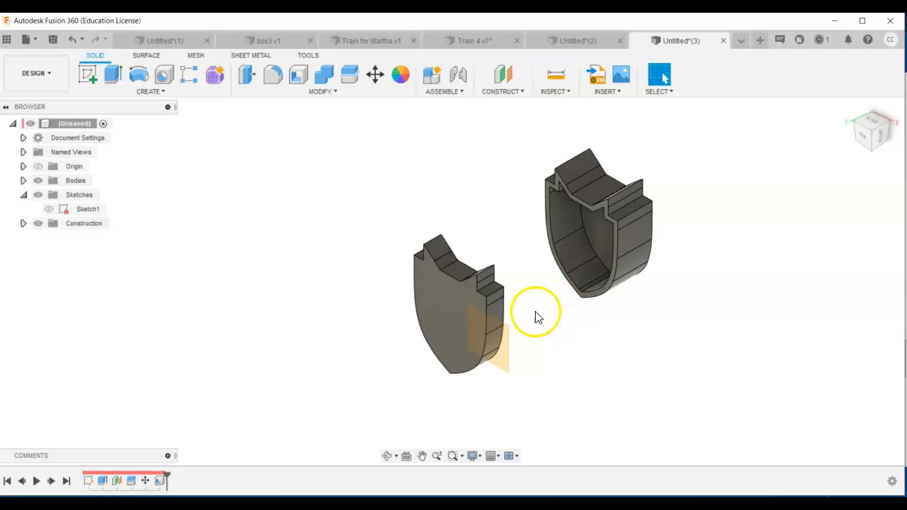
left_click(888, 124)
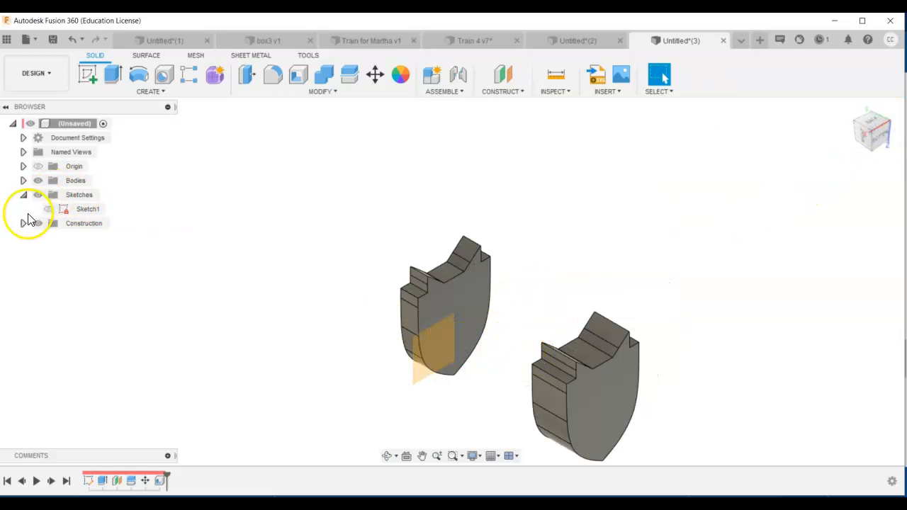
left_click(23, 180)
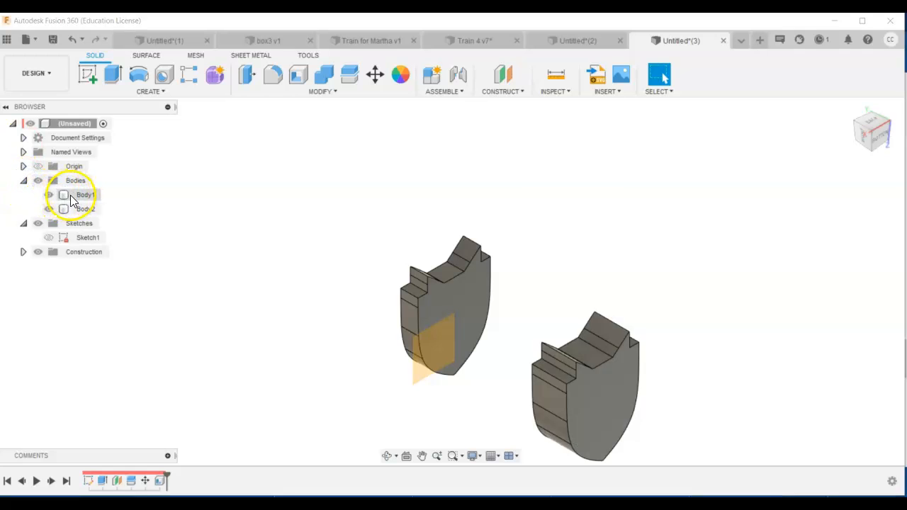
left_click(49, 195)
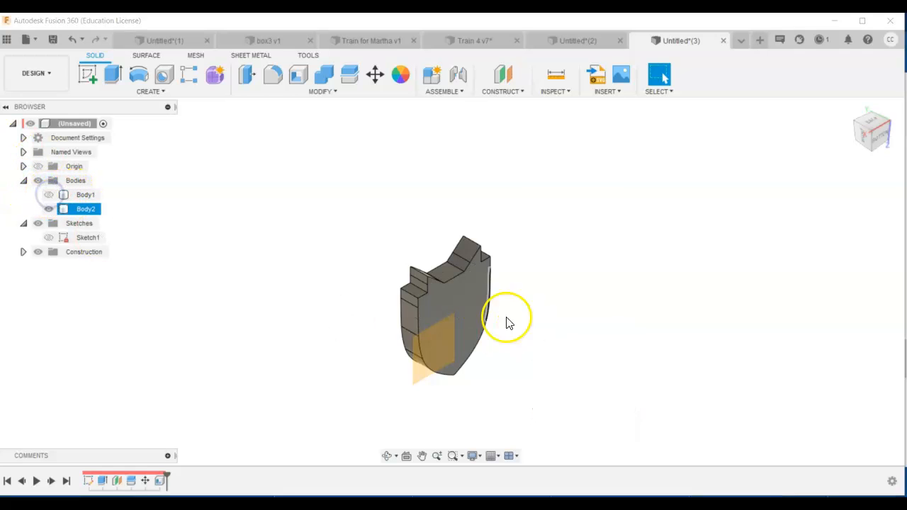
left_click(37, 251)
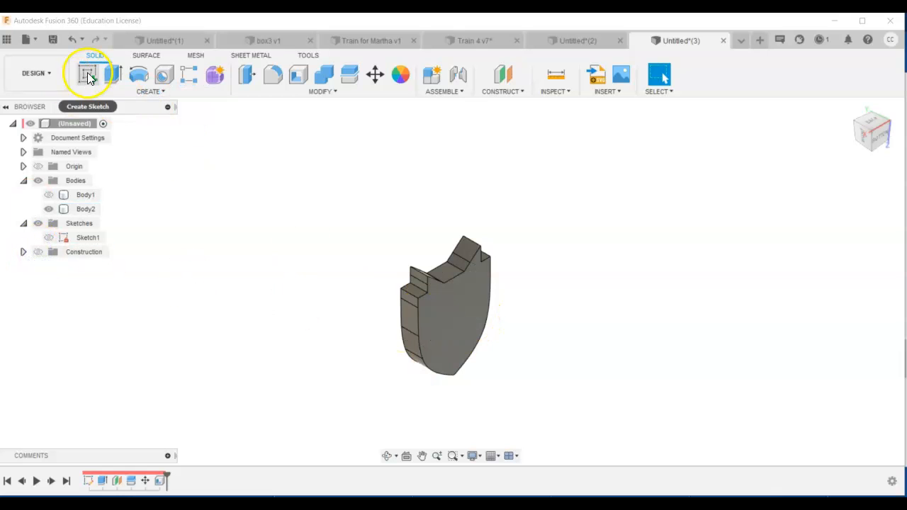
Step: Start a sketch on the flat back face of Body2 and project that face's outline into it
left_click(88, 73)
left_click(461, 319)
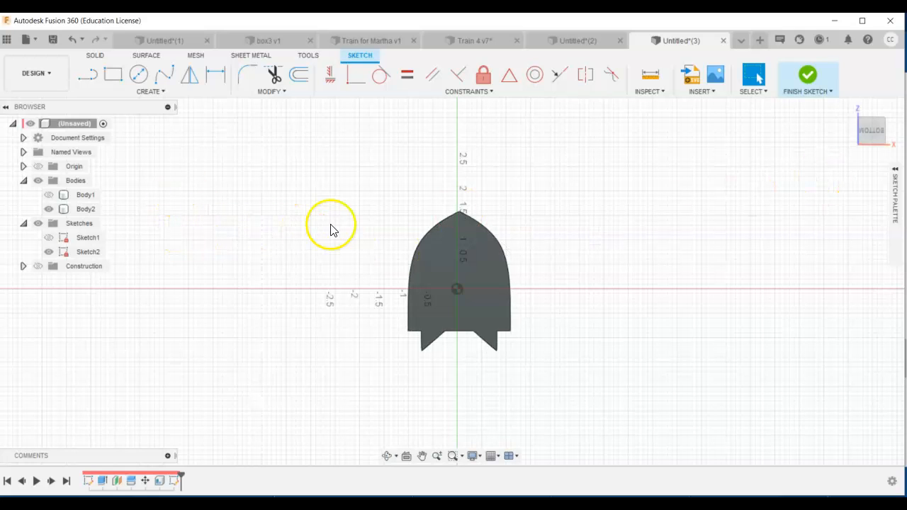
left_click(299, 75)
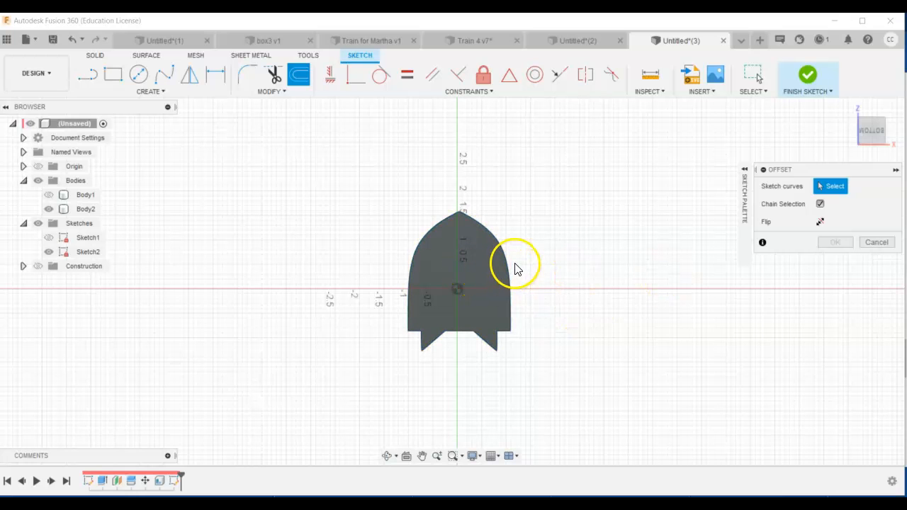
key("Escape")
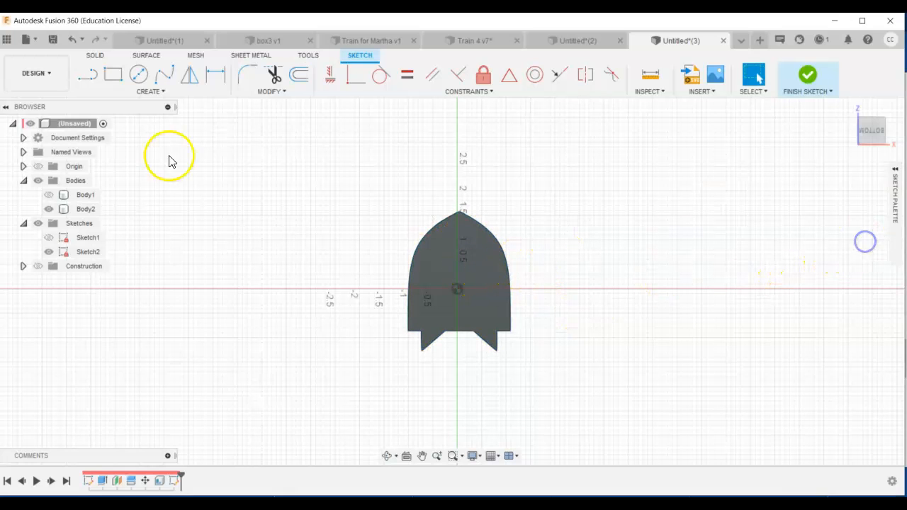
key("p")
left_click(432, 266)
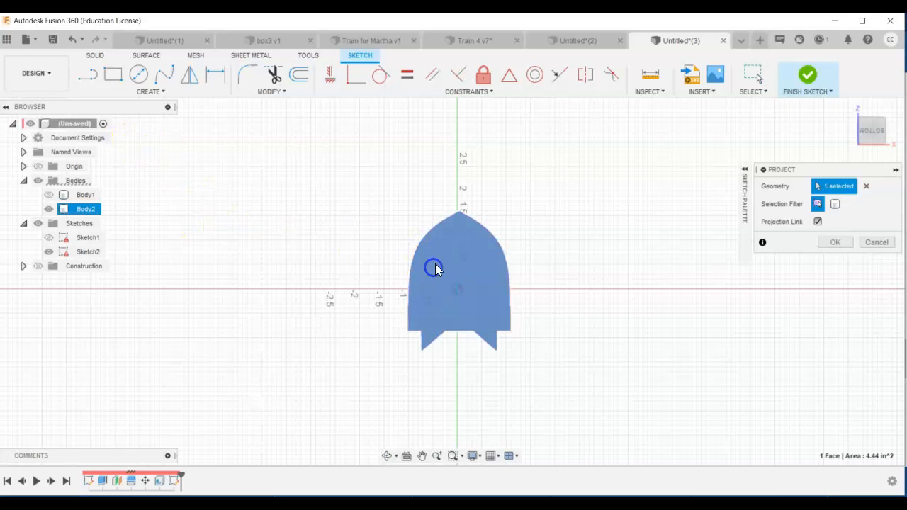
left_click(852, 243)
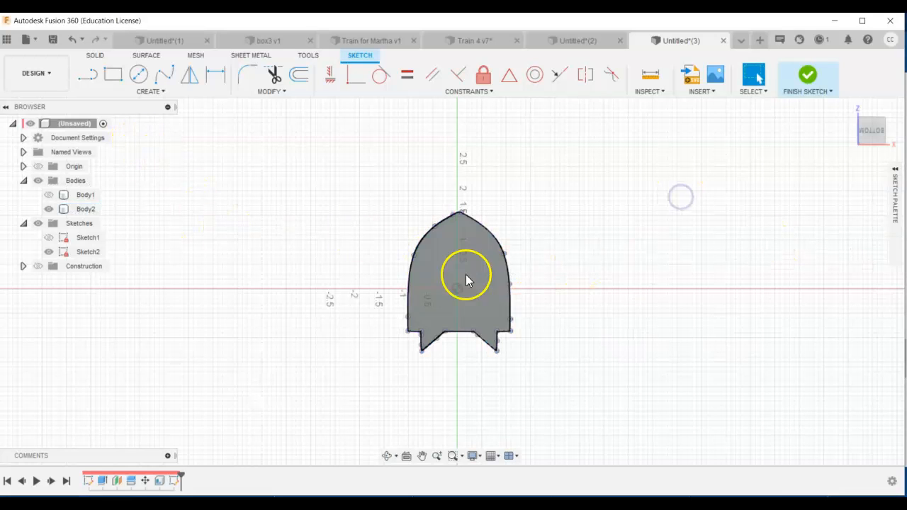
Step: Offset the projected shield outline inward by 0.132 in and finish the sketch
left_click(299, 74)
left_click(427, 233)
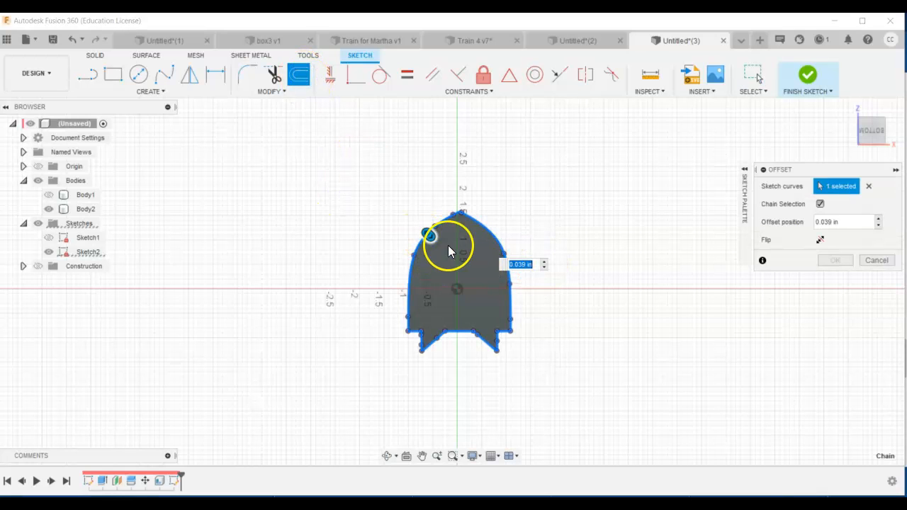
left_click_drag(432, 233, 433, 240)
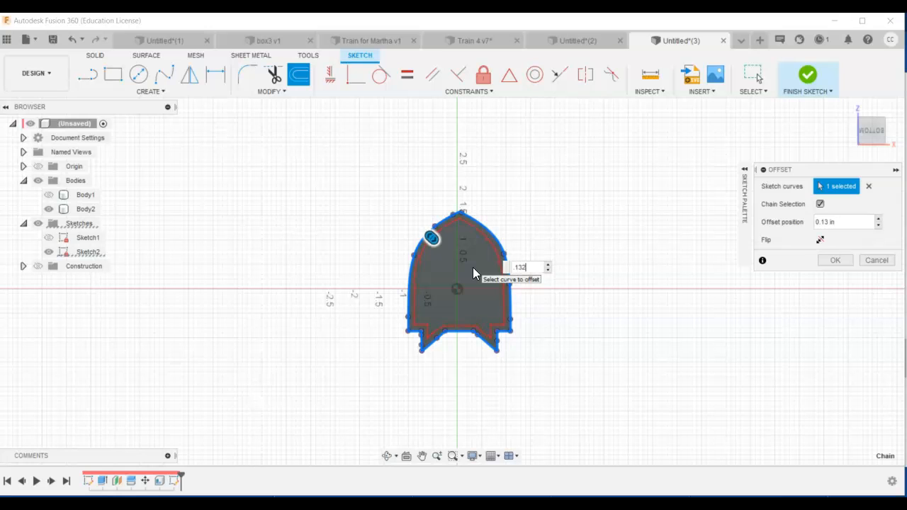
left_click(514, 266)
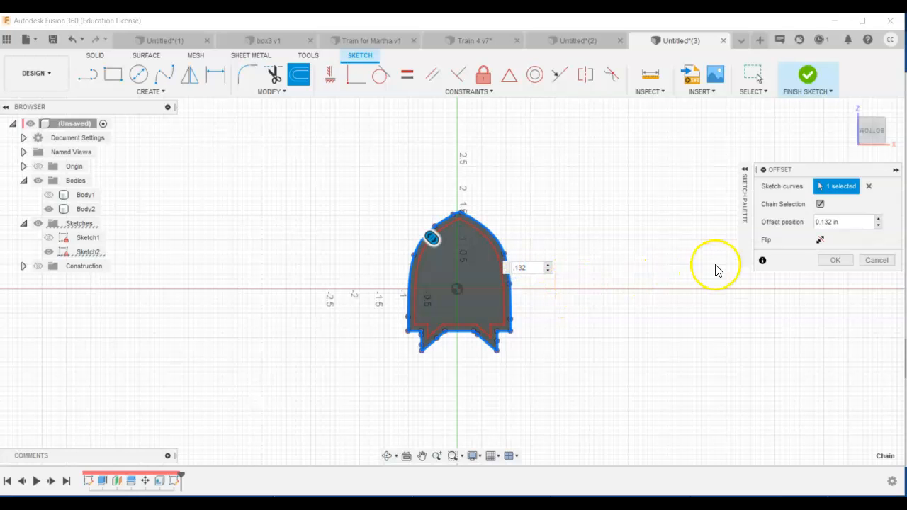
left_click(831, 260)
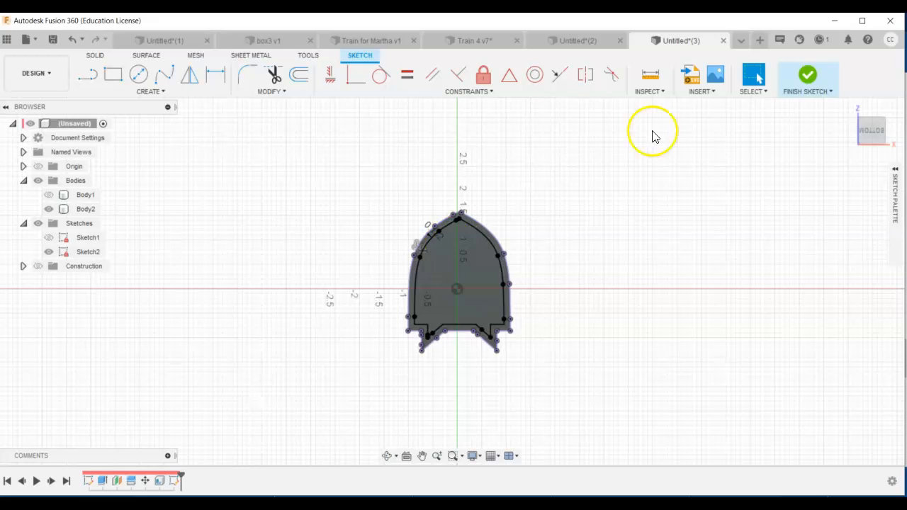
left_click(807, 75)
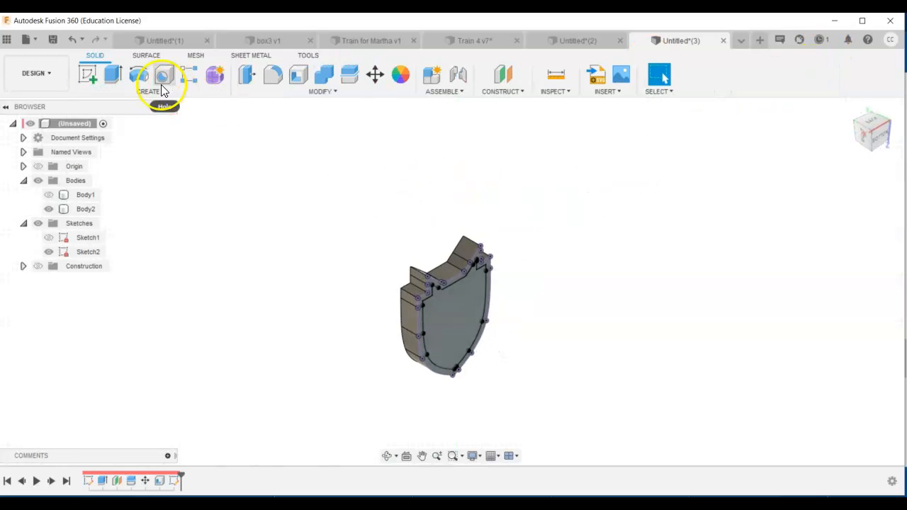
Step: Extrude the inner offset profile outward as a join to the lid, with the distance set to 0.2 in
left_click(115, 76)
left_click(456, 316)
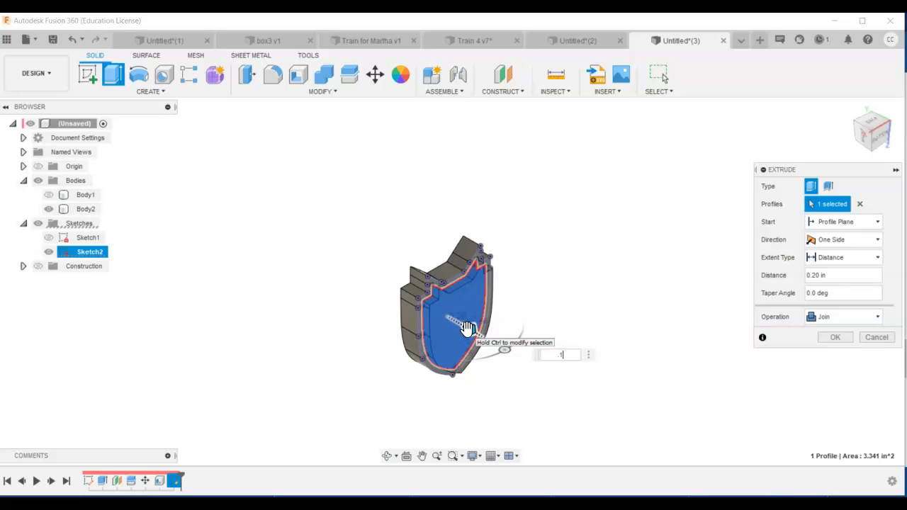
key("Return")
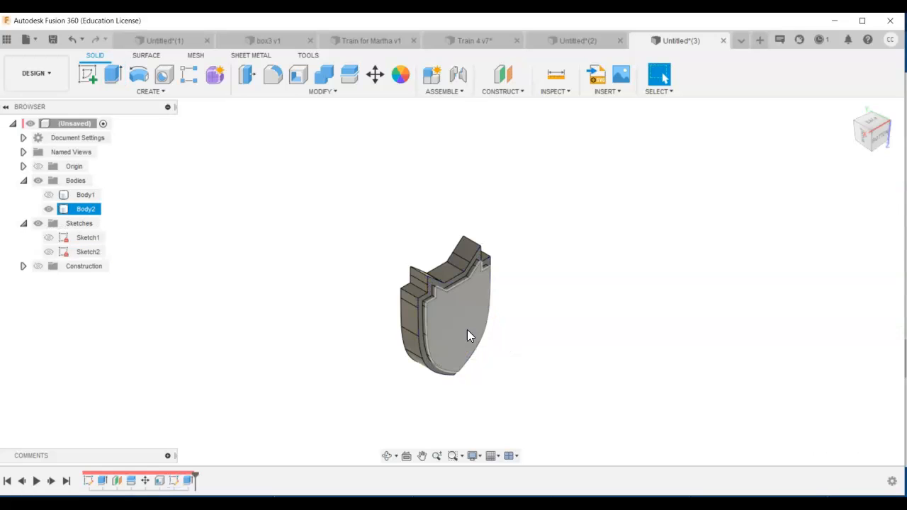
left_click(445, 319)
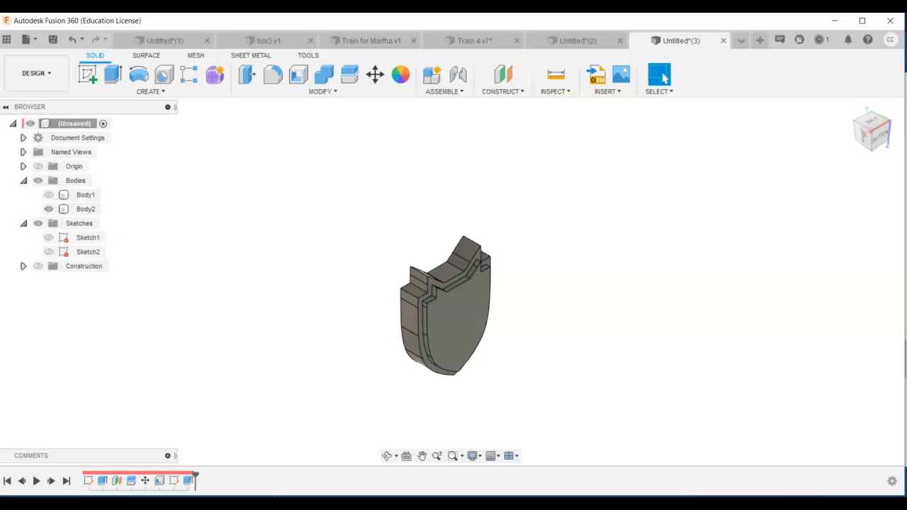
double_click(188, 481)
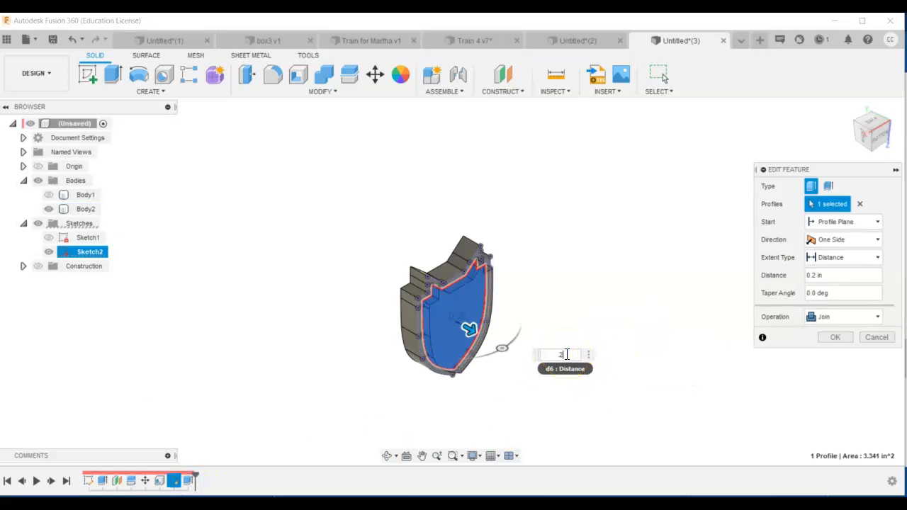
key("Return")
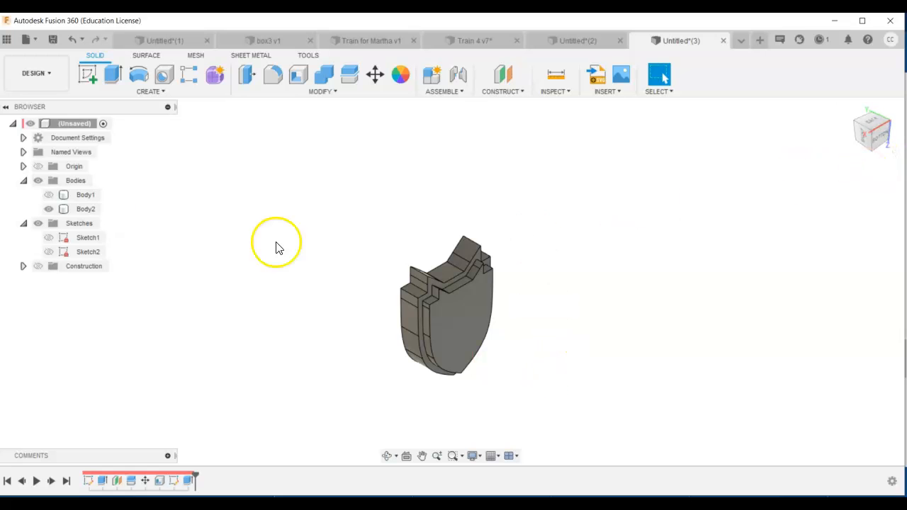
Step: Show Body1 again and examine the lid's raised lip and the hollow base from both sides
left_click(48, 209)
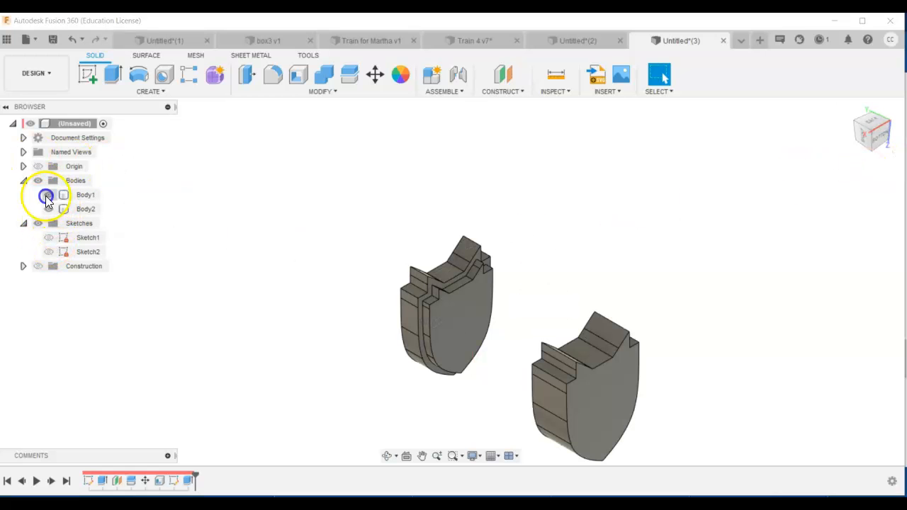
left_click(854, 118)
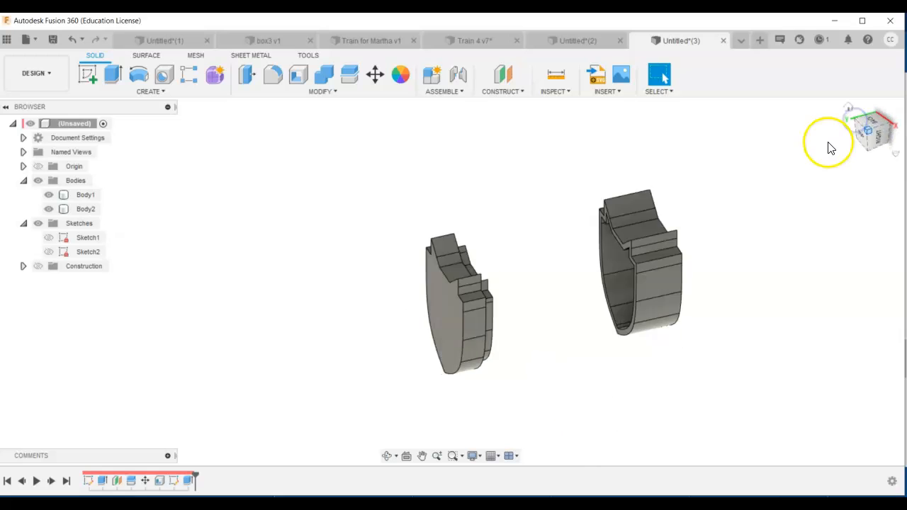
left_click(890, 124)
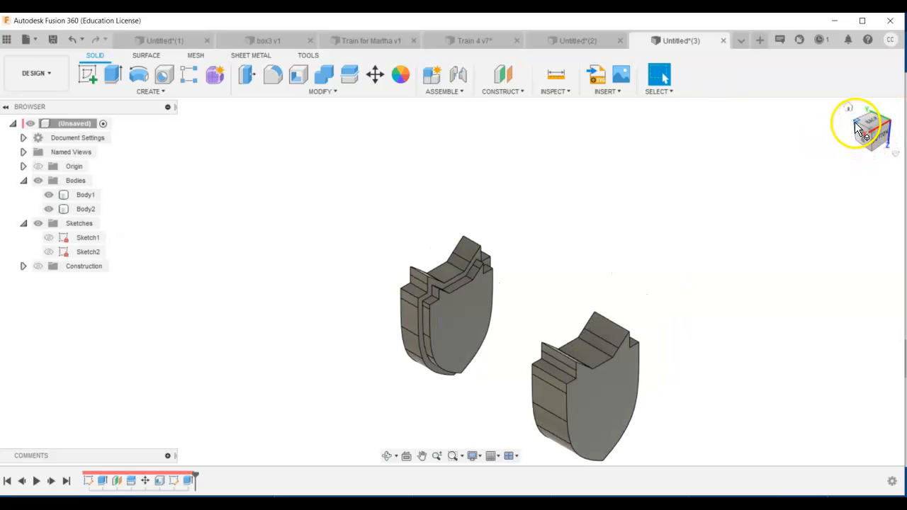
left_click(857, 129)
Step: Hide Body1 and show Sketch1 with the wolf artwork on the lid's front face
left_click(49, 195)
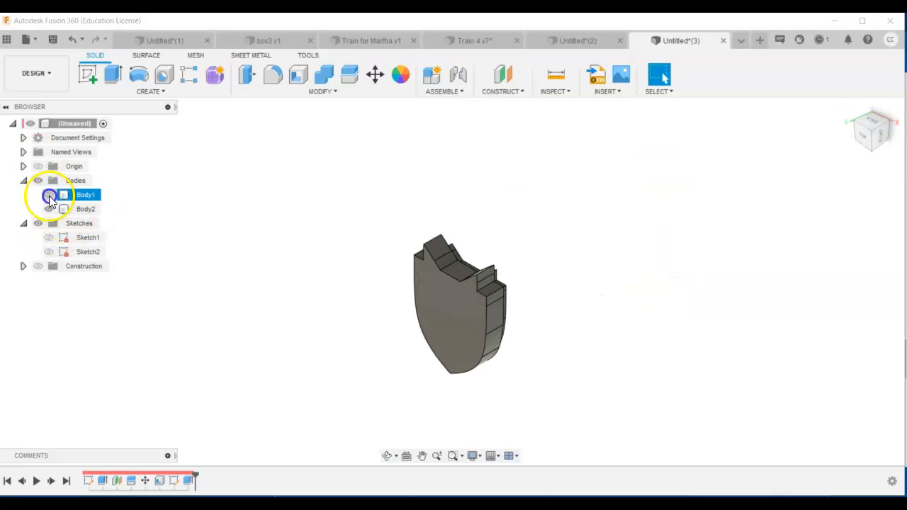
left_click(49, 238)
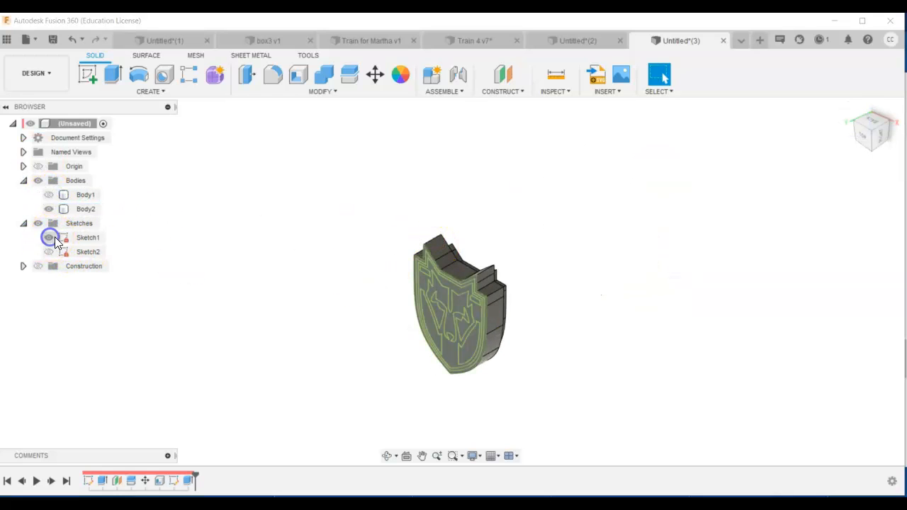
left_click(870, 126)
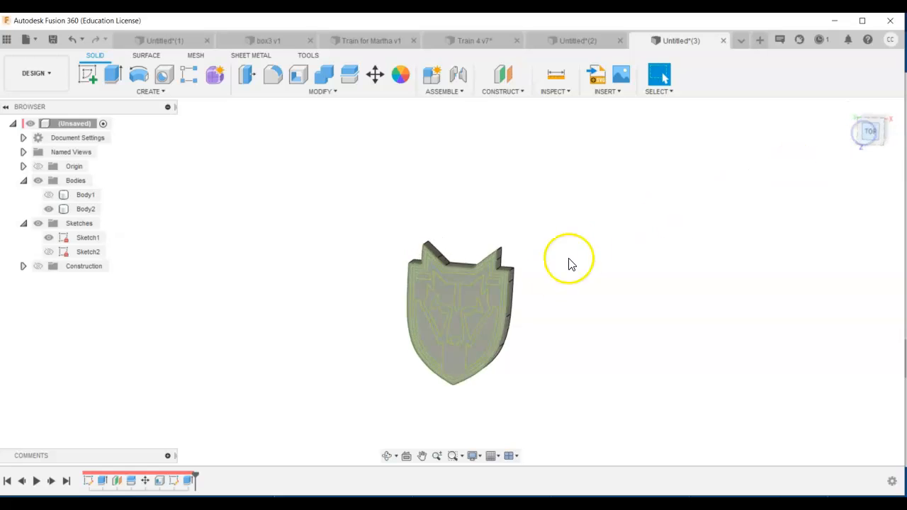
left_click(883, 146)
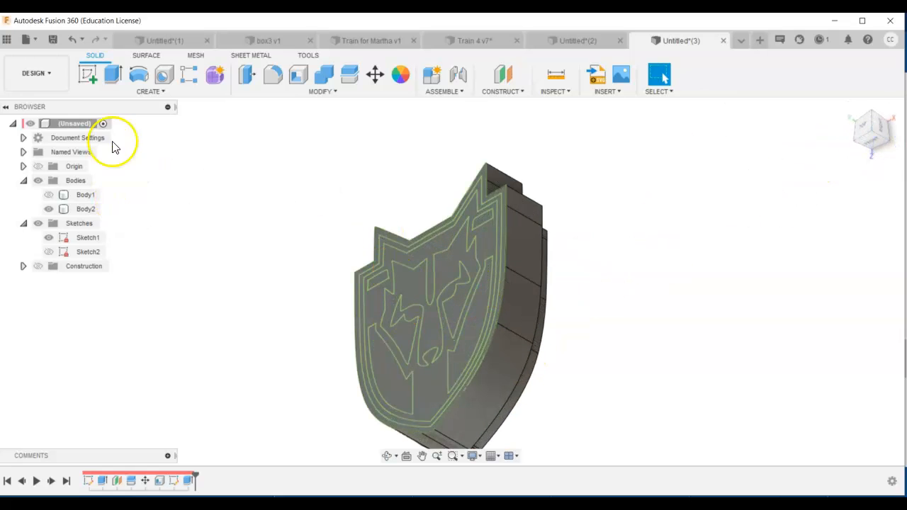
Step: Extrude the wolf face, side areas, corner bars and border ring of Sketch1 as a -0.10 in cut into the lid, and hide Sketch1
left_click(112, 75)
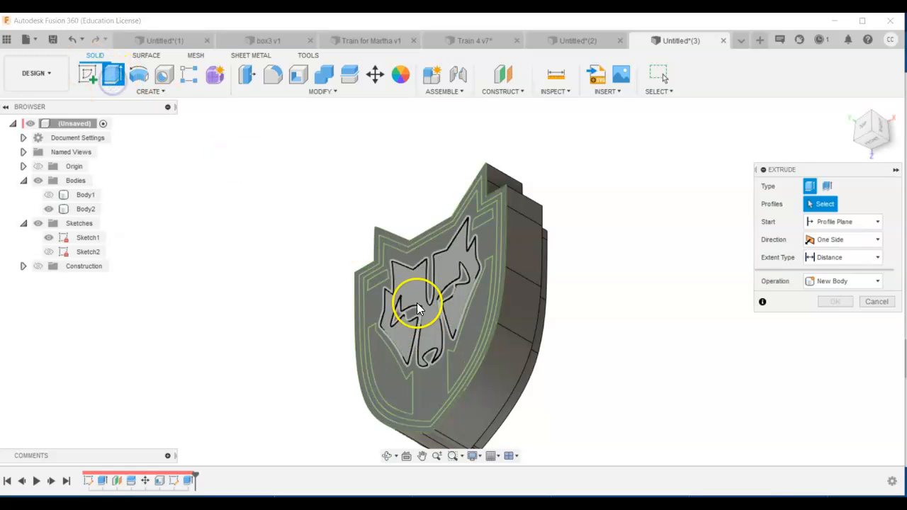
left_click(416, 303)
left_click(385, 380)
left_click(468, 328)
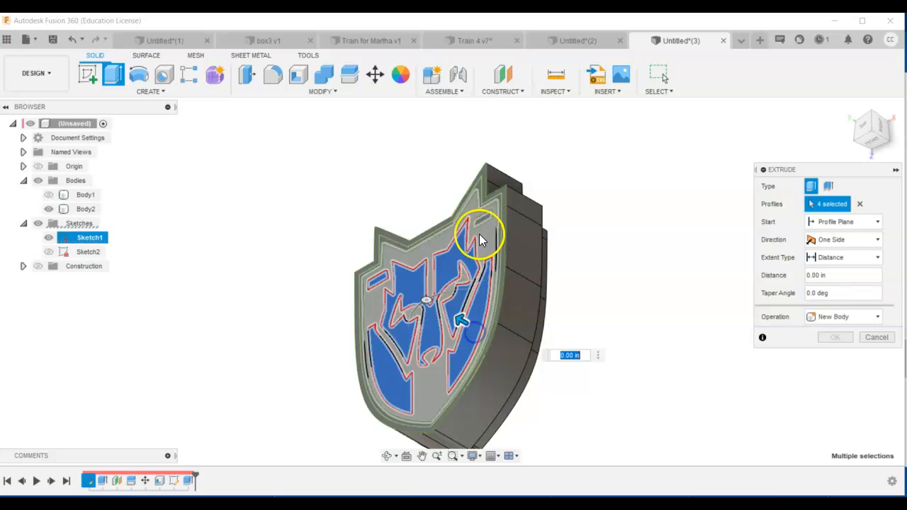
left_click(481, 222)
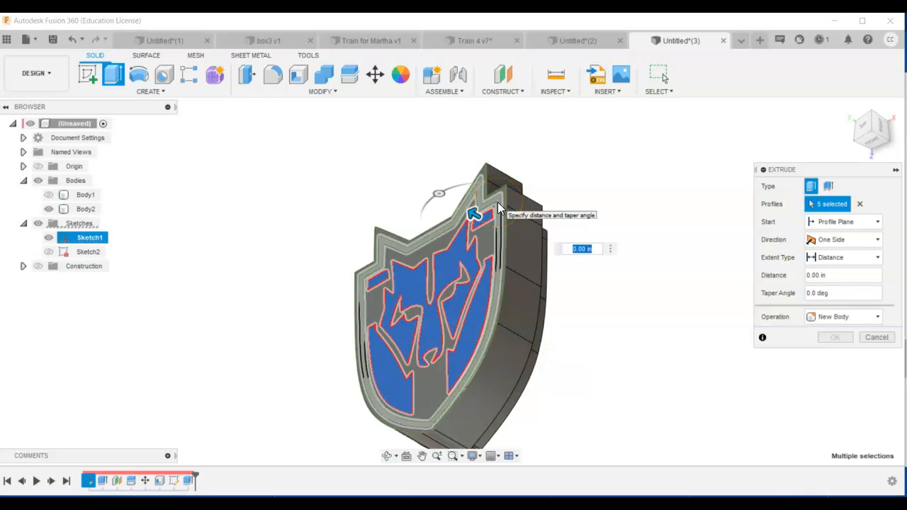
left_click(496, 293)
left_click(648, 317)
left_click(826, 317)
left_click(819, 347)
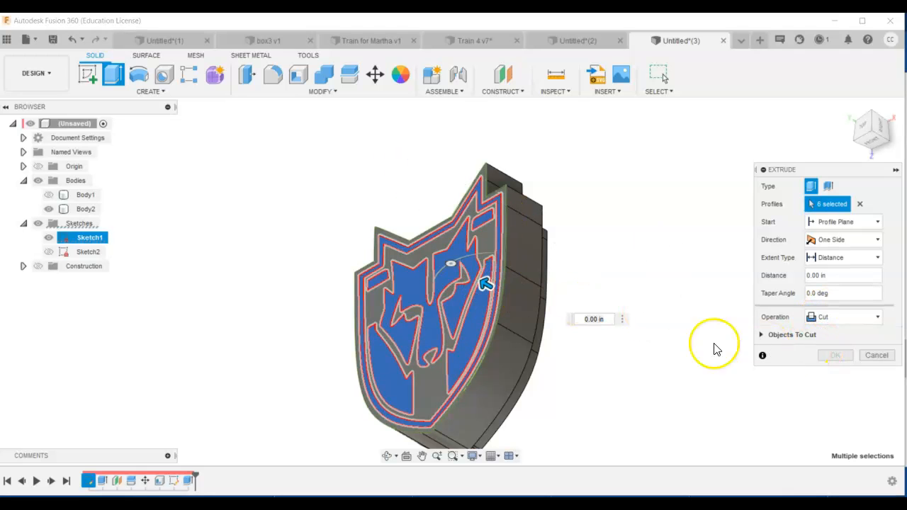
left_click_drag(486, 284, 493, 289)
left_click(836, 355)
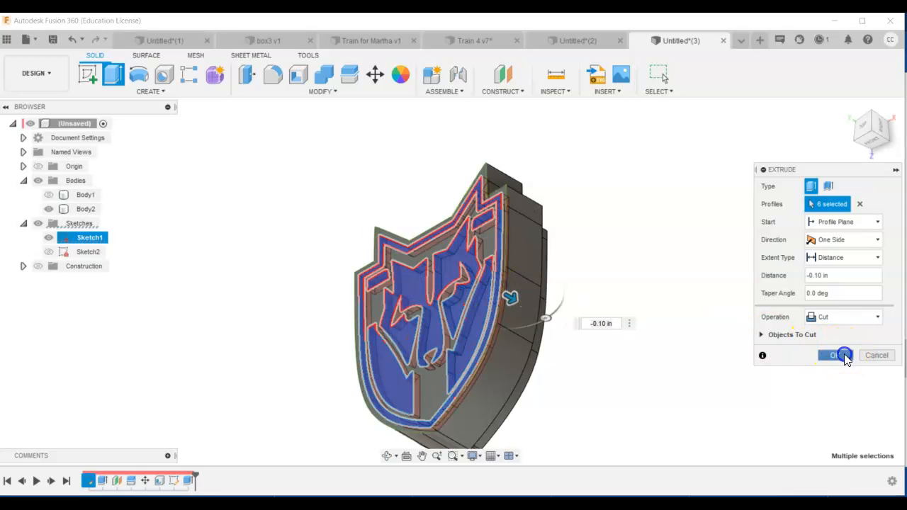
left_click(876, 120)
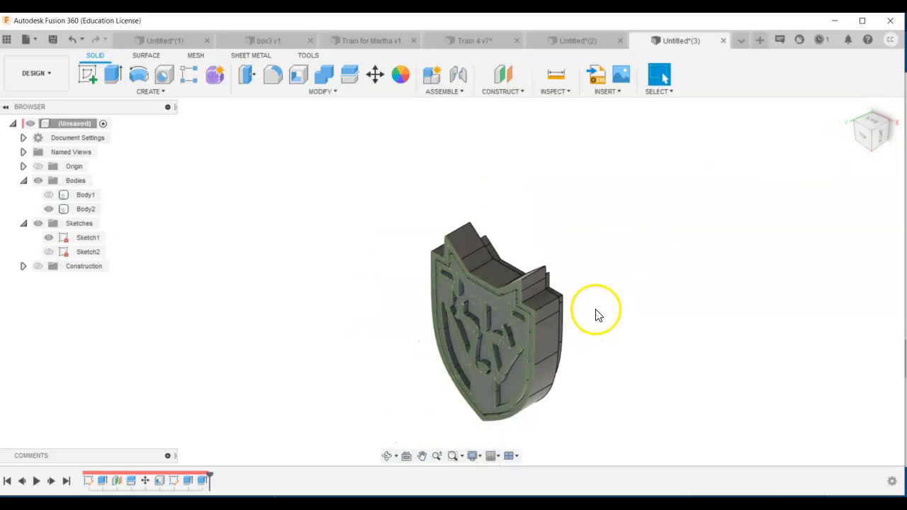
left_click(48, 237)
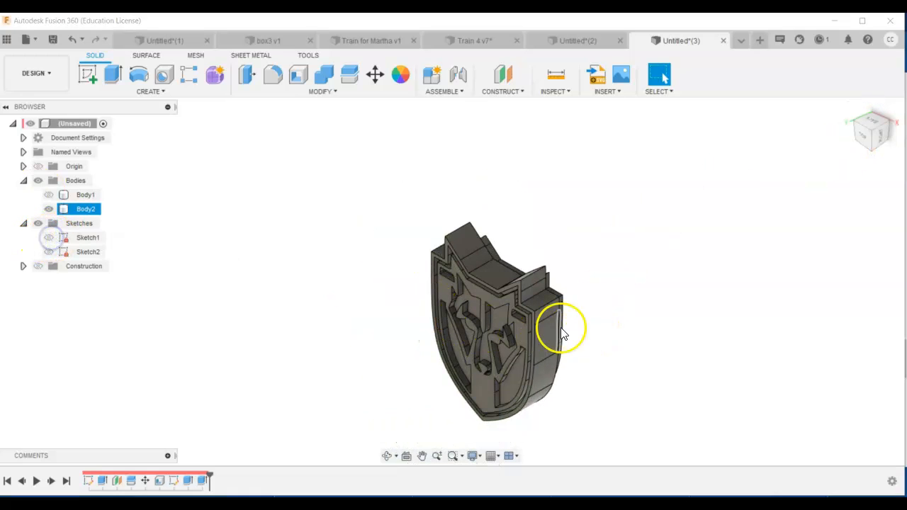
Step: Open the recessed face's appearance settings, choose Faces as the target, and recolour Steel - Satin to red, RGB about 193, 53, 53
left_click(447, 293)
right_click(448, 293)
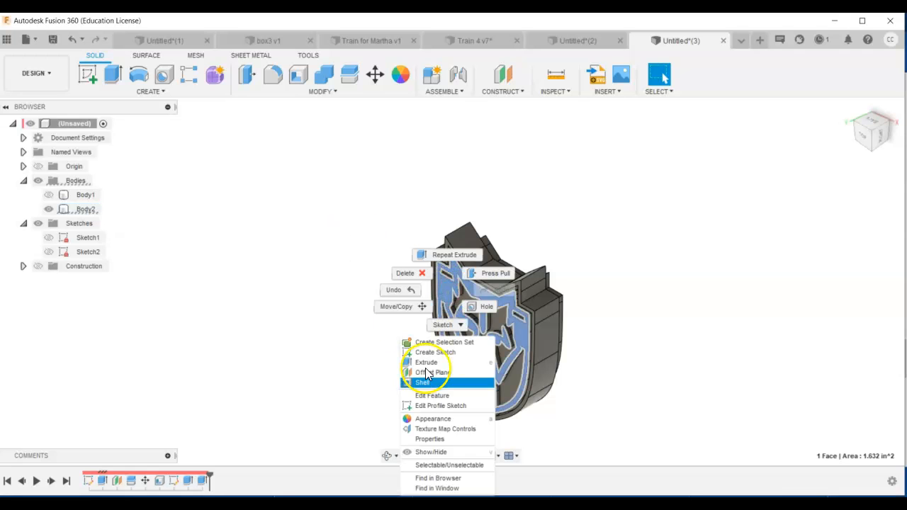
left_click(428, 418)
key("a")
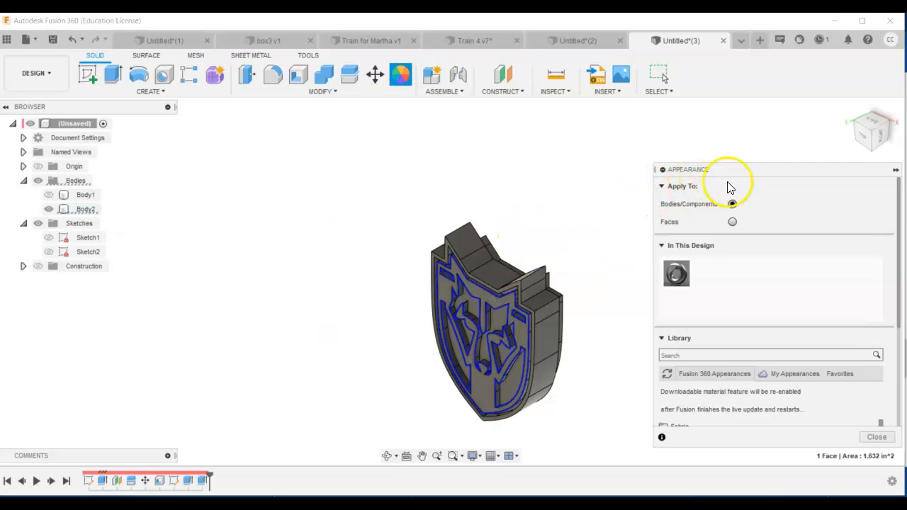
left_click(732, 221)
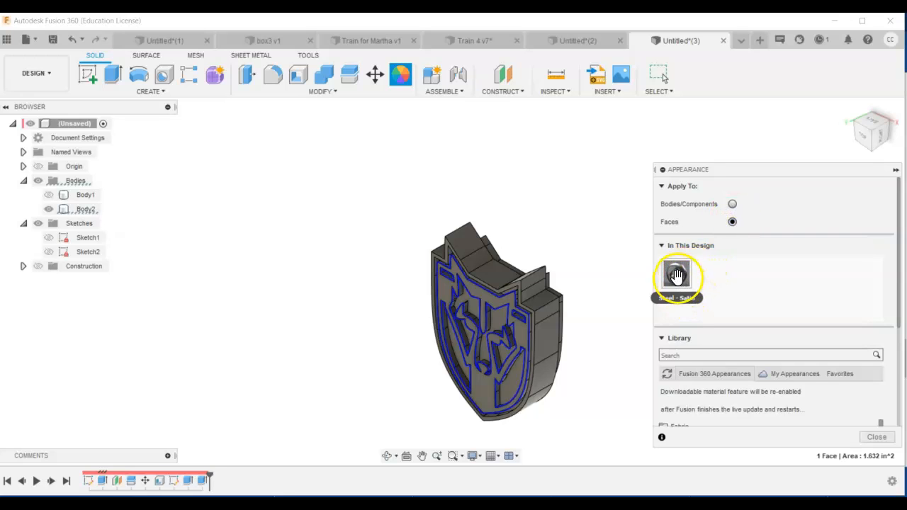
double_click(675, 275)
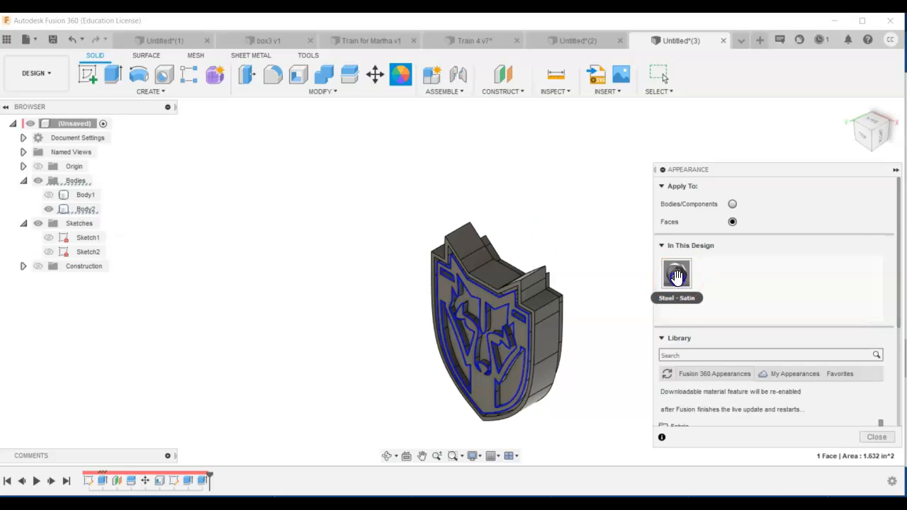
left_click_drag(576, 247, 552, 252)
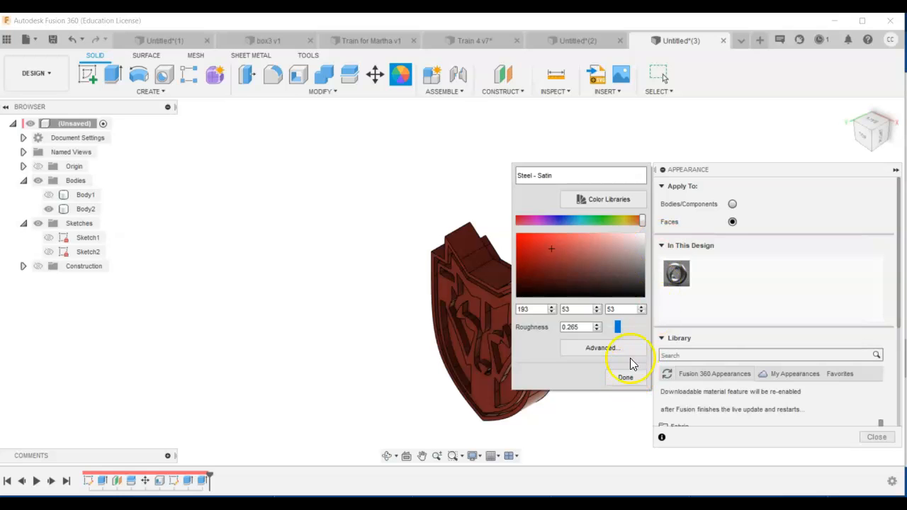
left_click(875, 437)
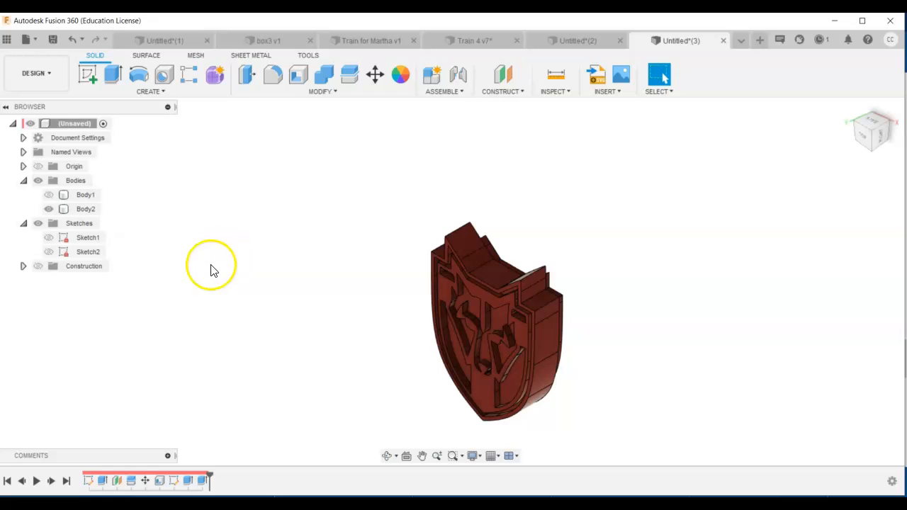
Step: Undo the last red recolouring of the lid
left_click(72, 39)
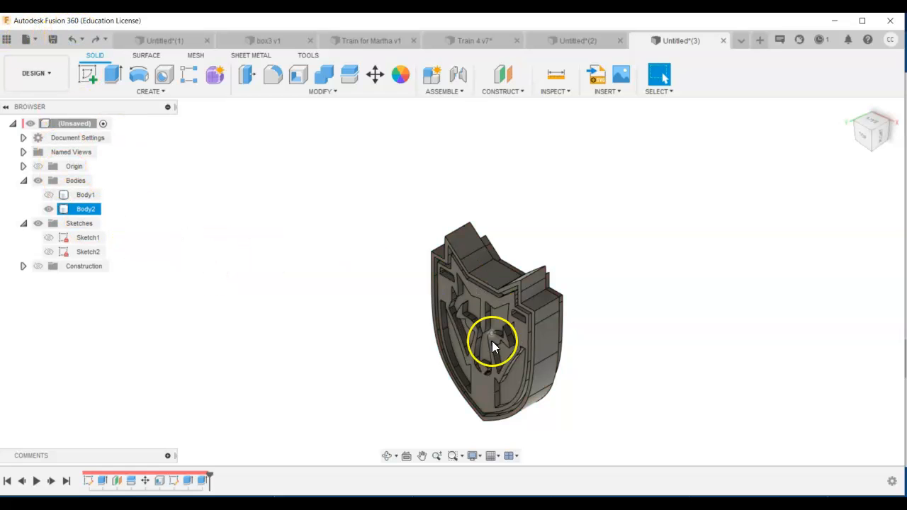
scroll(492, 391, "up", 2)
scroll(490, 389, "up", 2)
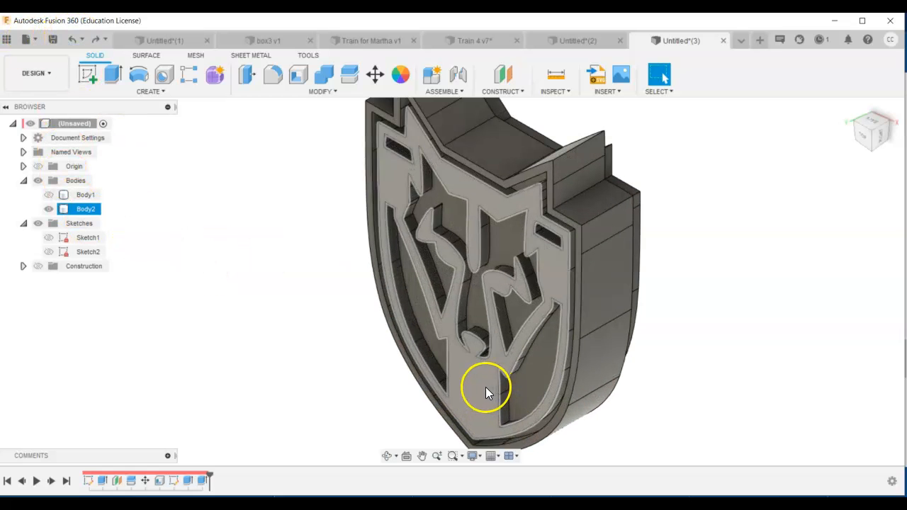
Step: Recolour Steel - Satin to dark red, RGB 172, 26, 26, with Faces as the appearance target, and close the appearance settings
key("a")
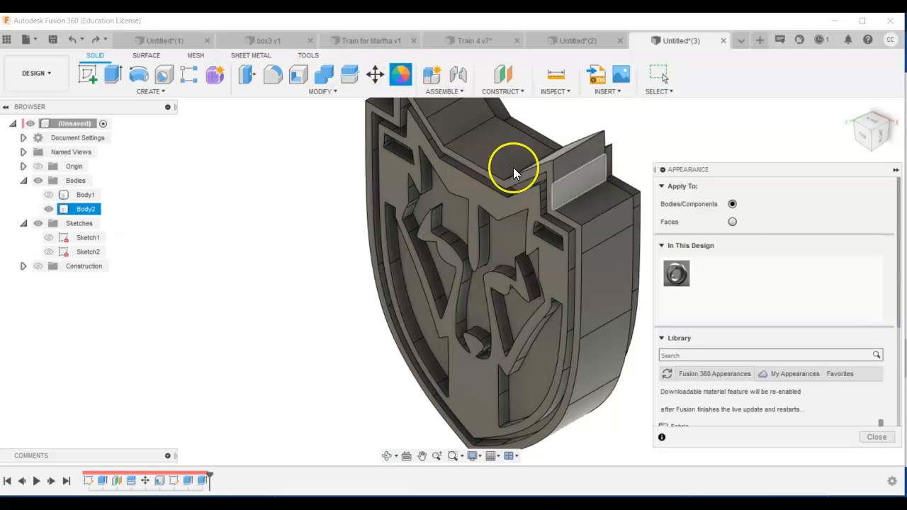
left_click(732, 222)
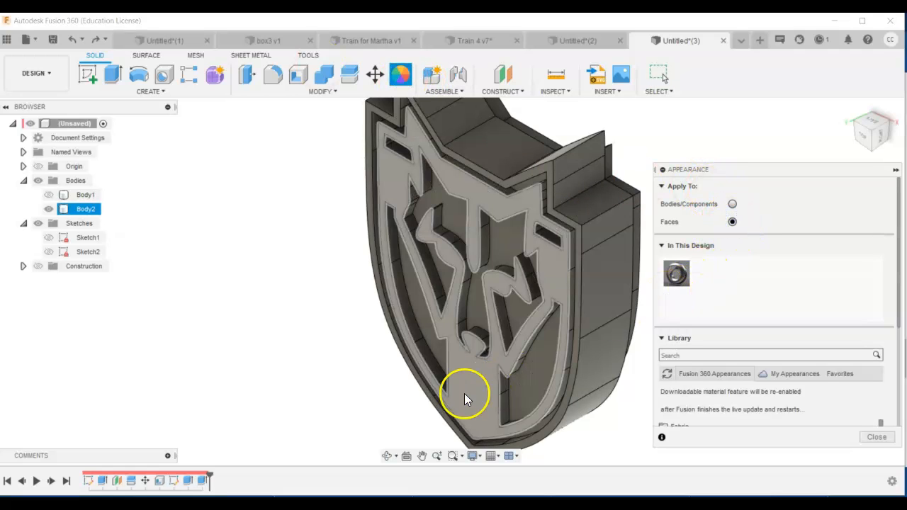
left_click(465, 397)
double_click(679, 275)
left_click_drag(577, 263, 536, 257)
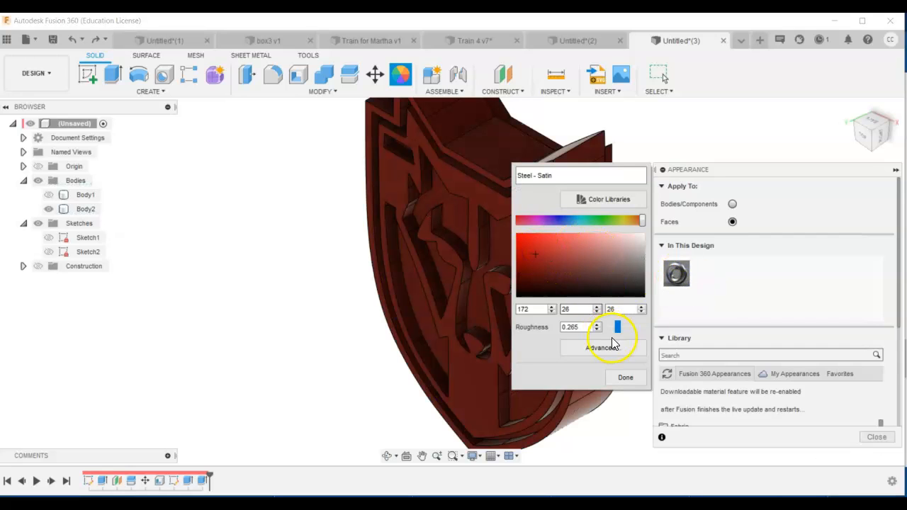
left_click(732, 203)
left_click(618, 317)
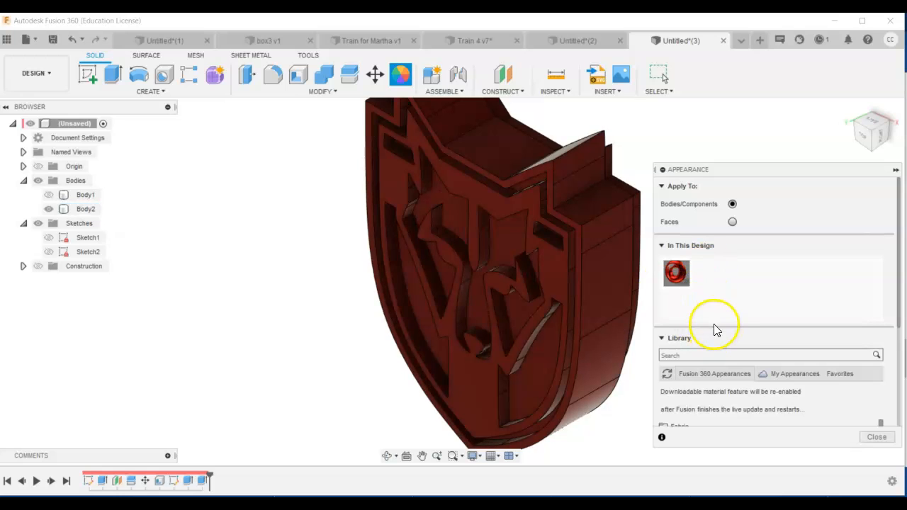
left_click(732, 222)
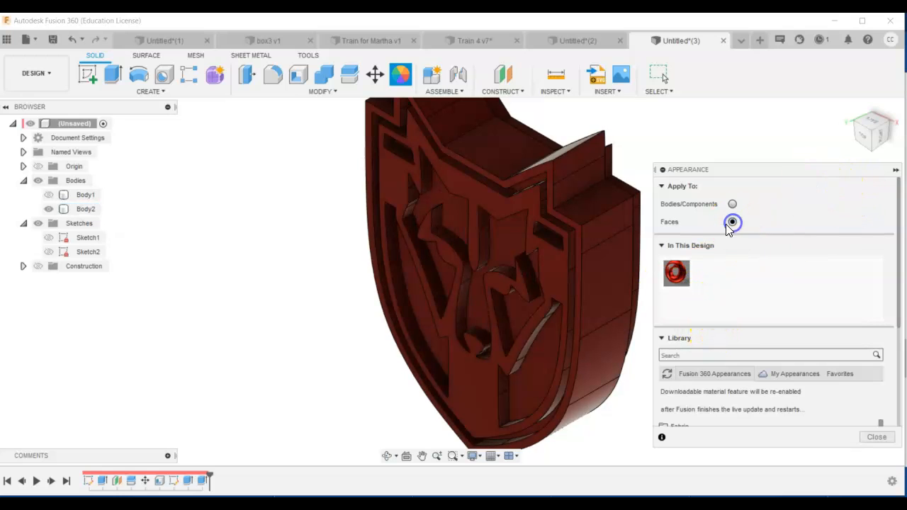
left_click(876, 437)
left_click(314, 393)
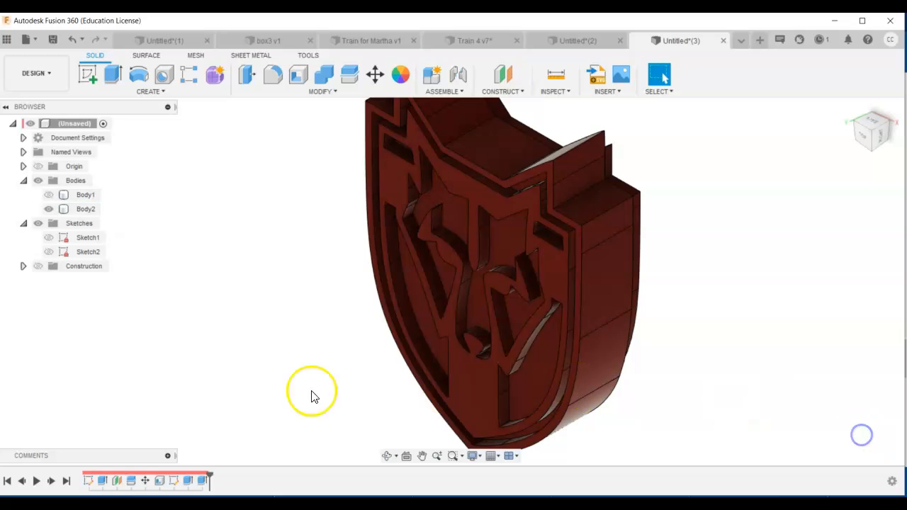
Step: Show Body1 again and examine the hollow base beside the engraved lid
left_click(86, 209)
middle_click_drag(471, 126, 450, 239, "shift")
scroll(448, 239, "down", 3)
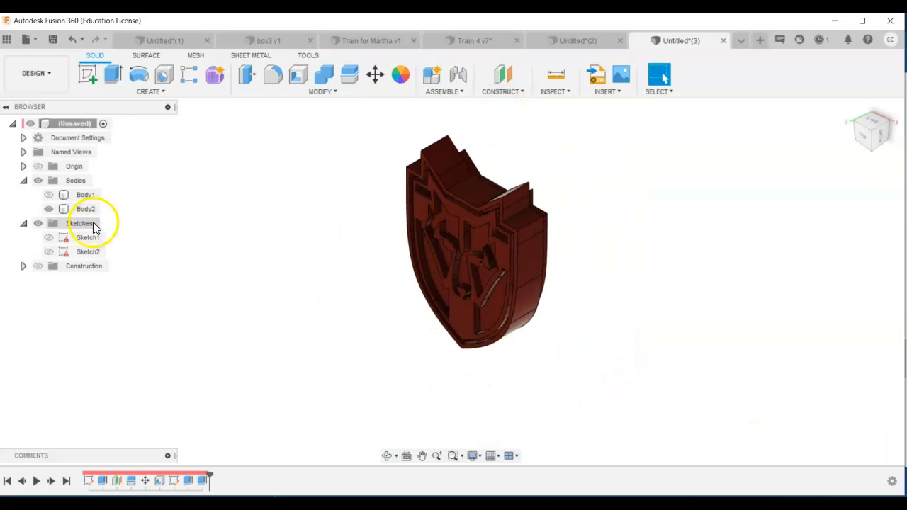
left_click(53, 196)
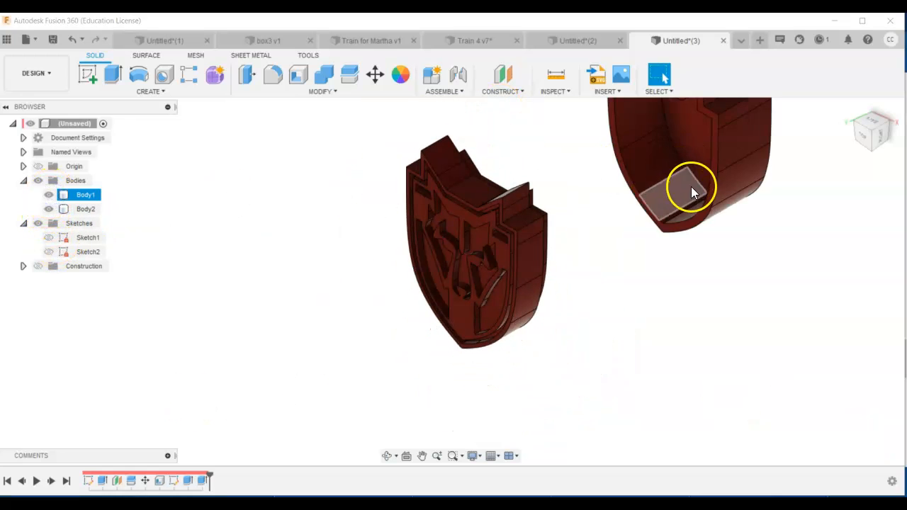
scroll(688, 182, "down", 2)
middle_click_drag(688, 174, 530, 267)
scroll(530, 268, "up", 2)
key("Escape")
scroll(512, 272, "up", 2)
scroll(512, 276, "down", 3)
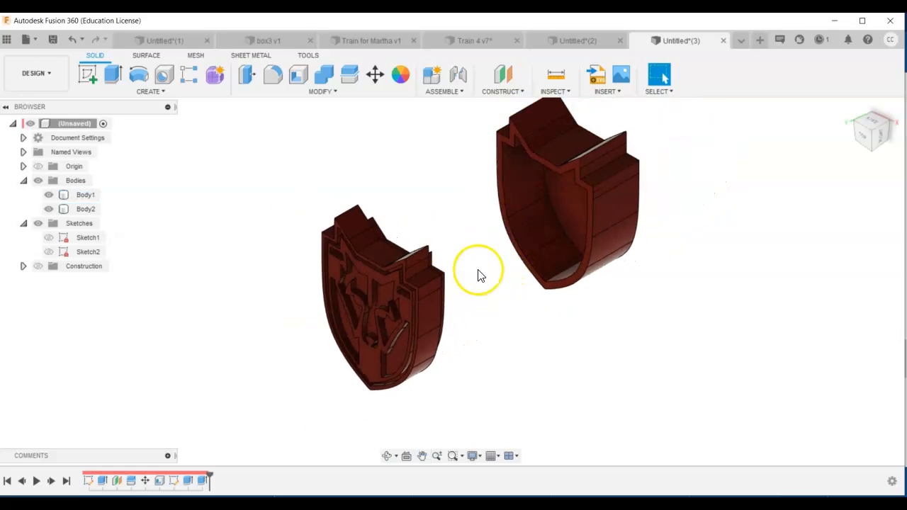